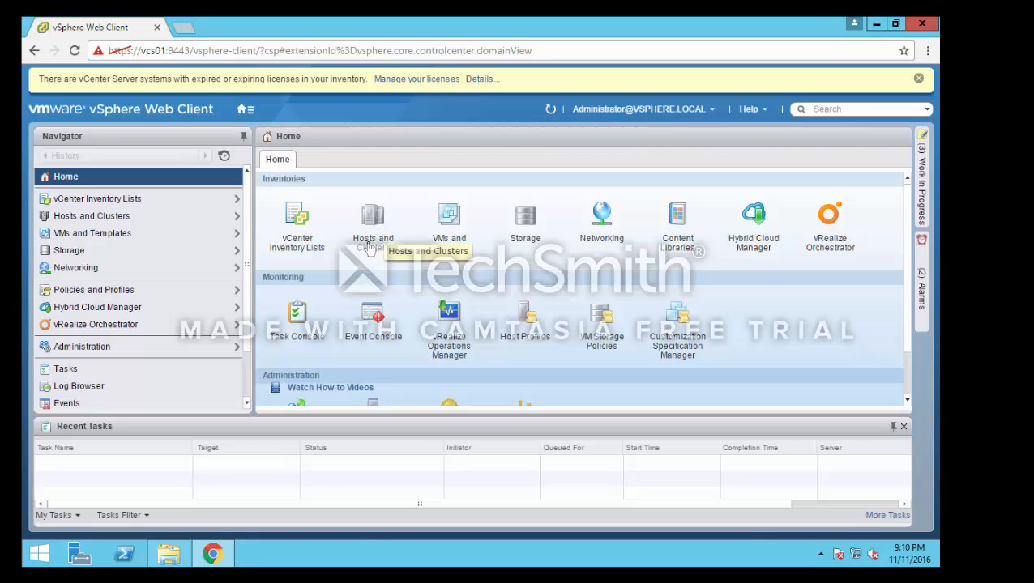
Open the Hosts and Clusters inventory and start a new alarm definition for virtual machine nadine-601-02.
left_click(370, 247)
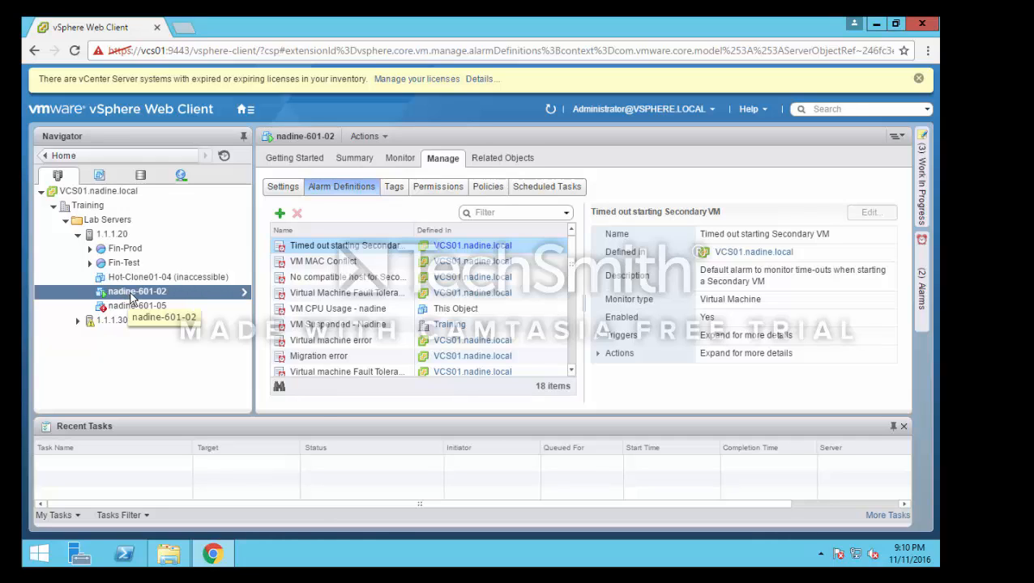
right_click(130, 297)
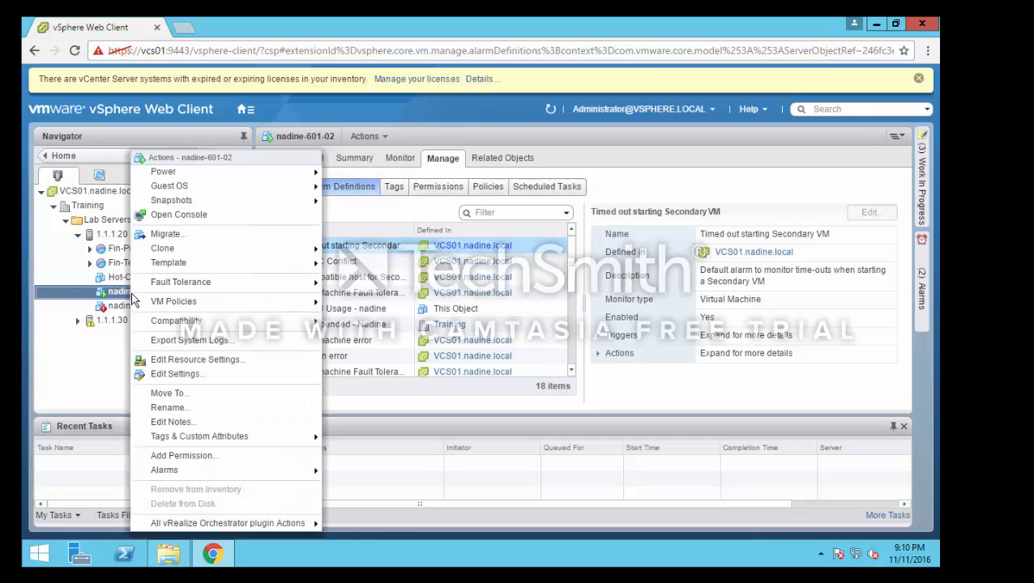
mouse_move(287, 470)
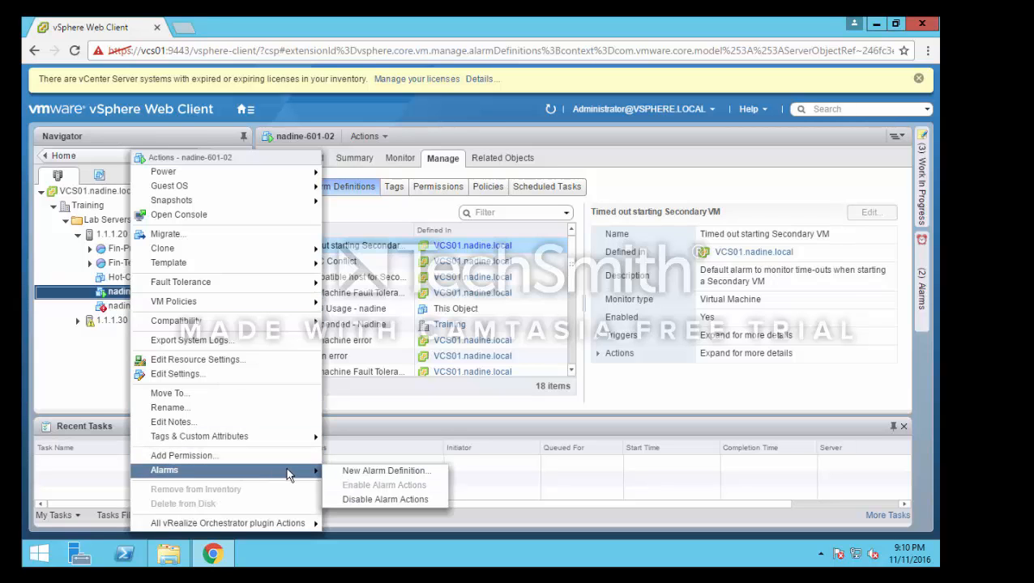
left_click(347, 475)
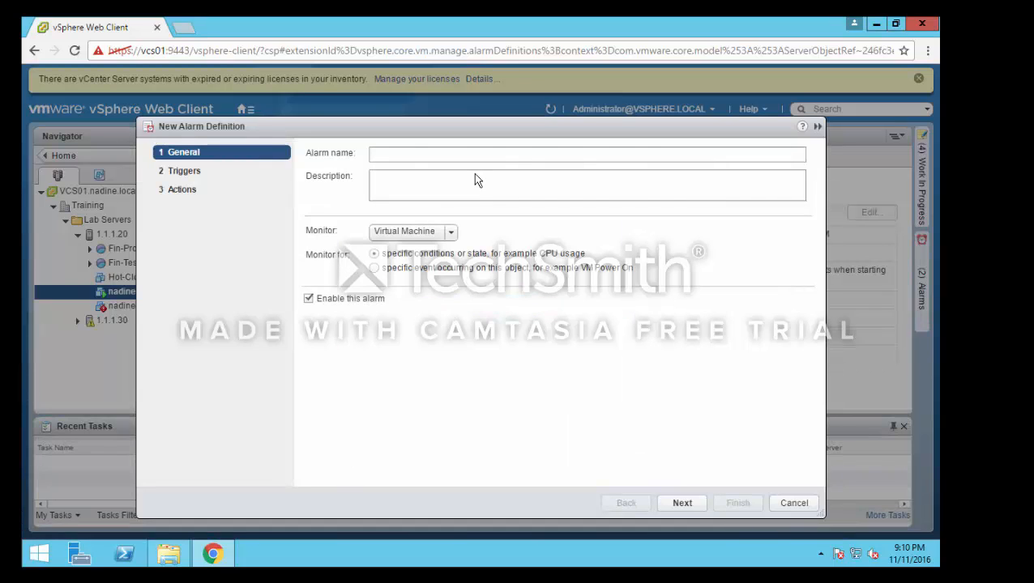
Name the alarm "Lab Test Alarm", enter the description "Testing", and continue to the trigger settings.
left_click(438, 155)
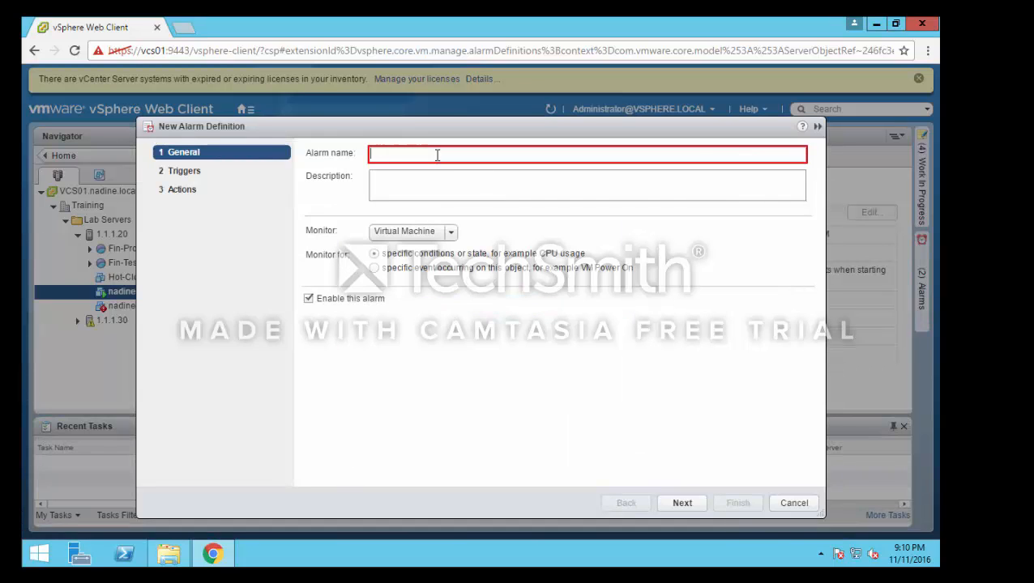
type("Lab Test Alarm")
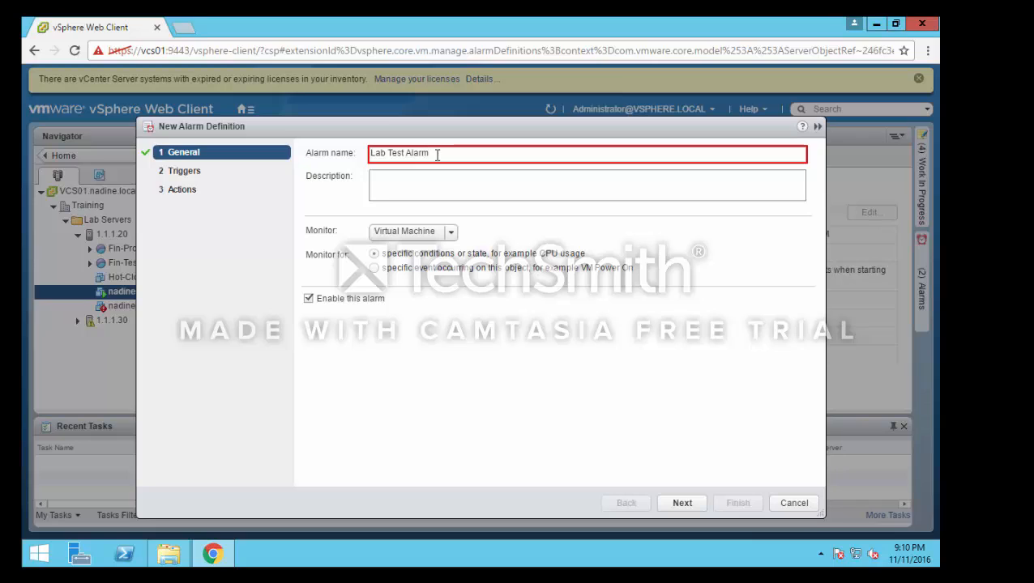
key("Tab")
type("Test")
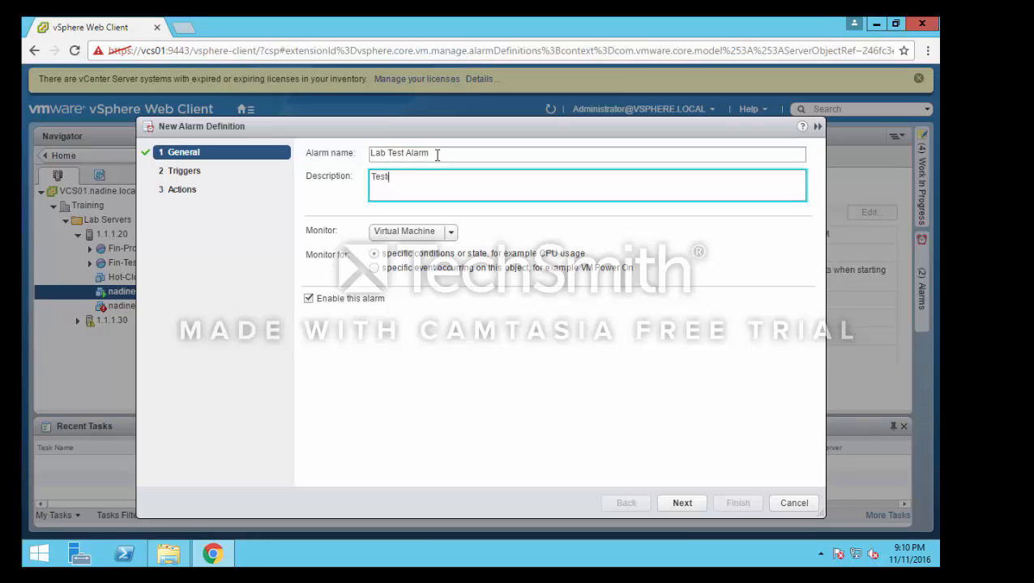
type("ing")
left_click(684, 506)
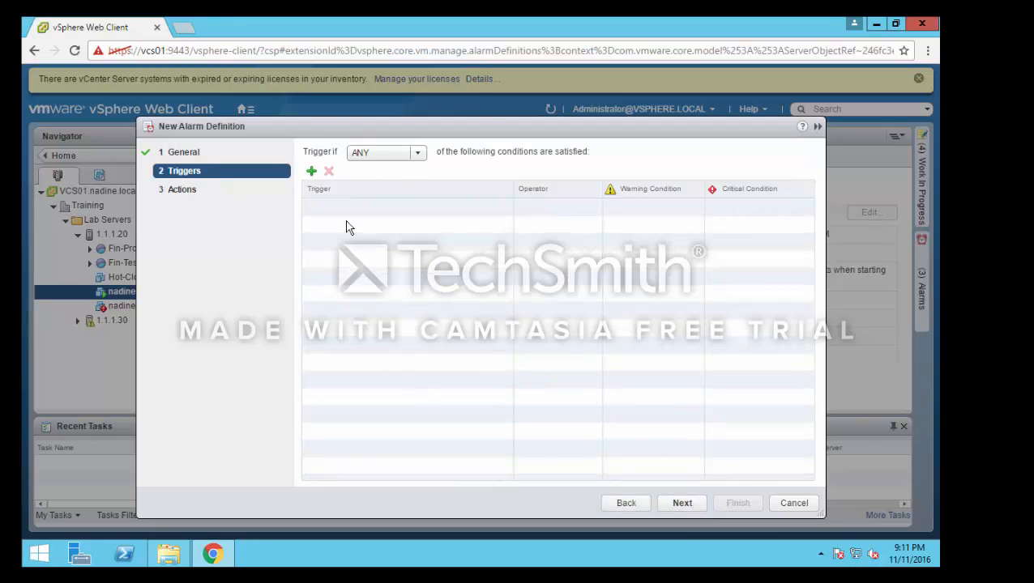
Make the alarm trigger if ANY condition is satisfied and add a VM CPU Usage trigger.
left_click(419, 155)
left_click(380, 168)
left_click(311, 172)
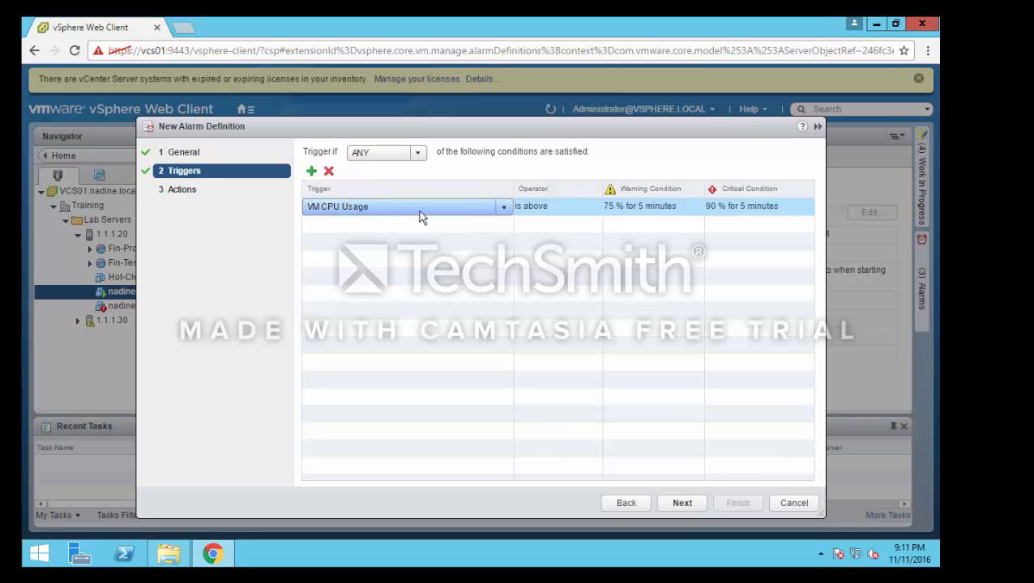
Set the CPU usage trigger's warning condition to 10 % for 30 seconds.
left_click(636, 210)
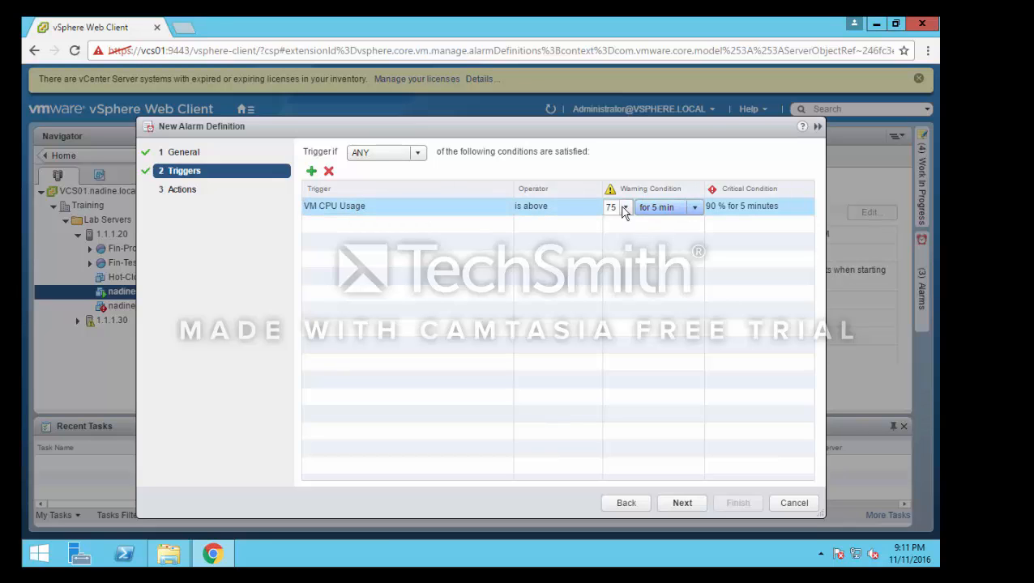
left_click(625, 209)
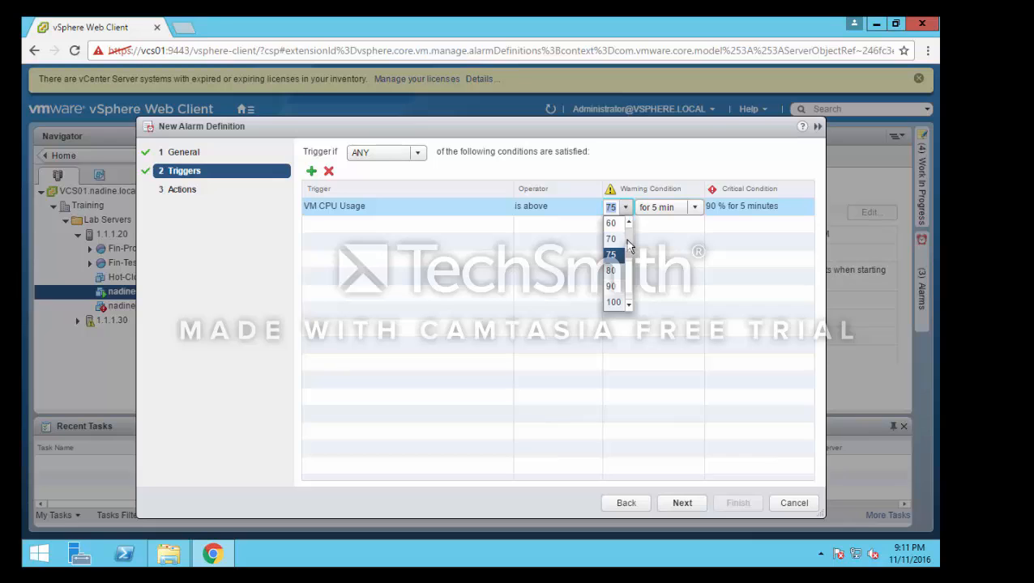
left_click_drag(630, 275, 629, 237)
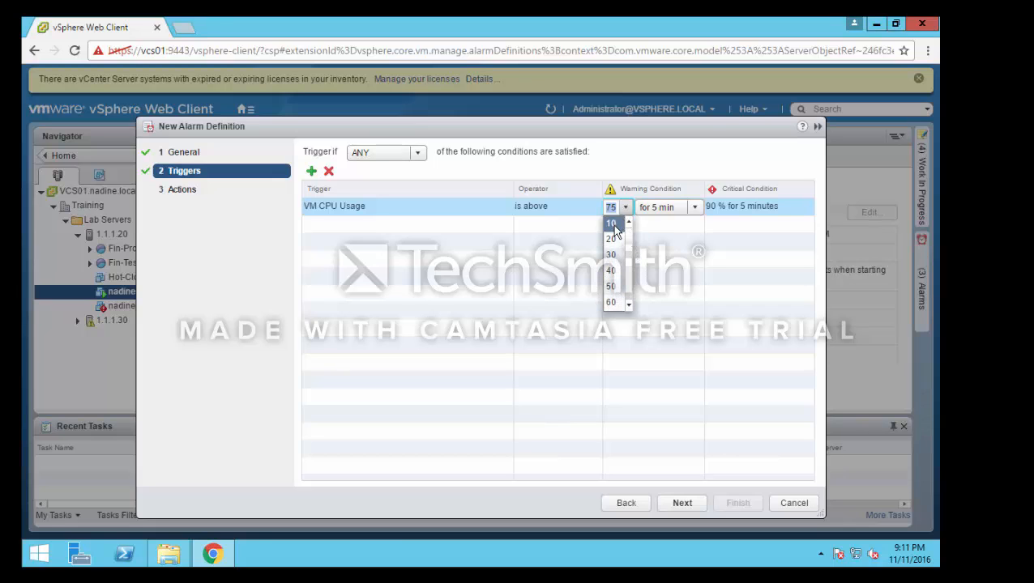
left_click(610, 223)
left_click(694, 208)
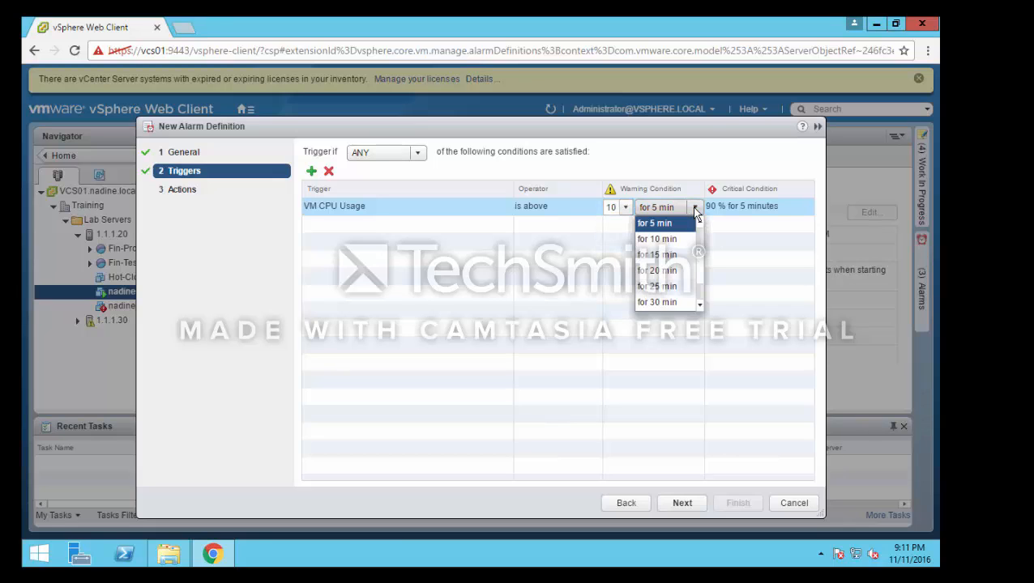
left_click_drag(702, 262, 699, 228)
left_click(672, 239)
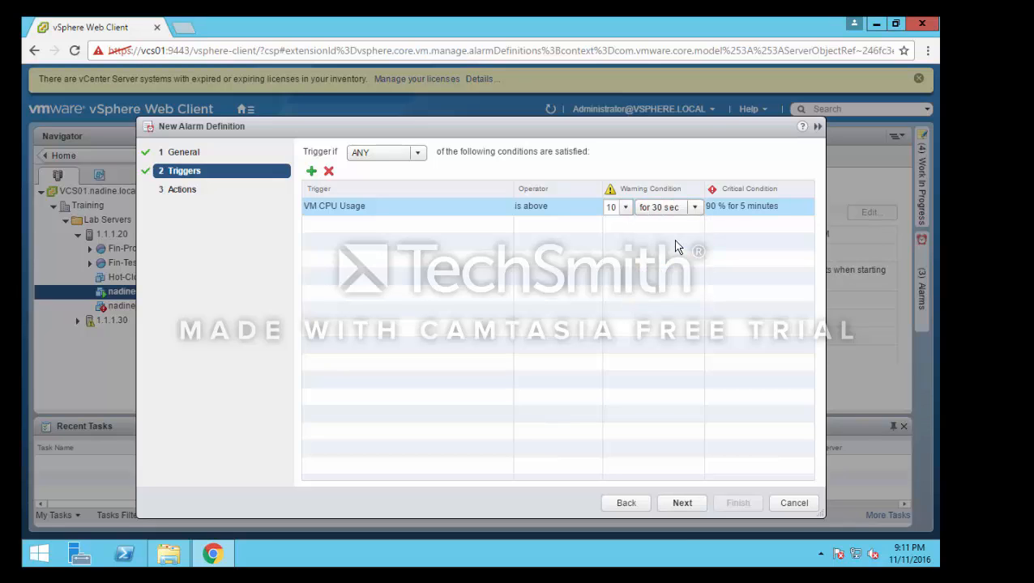
Set the CPU usage trigger's critical threshold to 50 % and continue to the alarm actions.
left_click(745, 212)
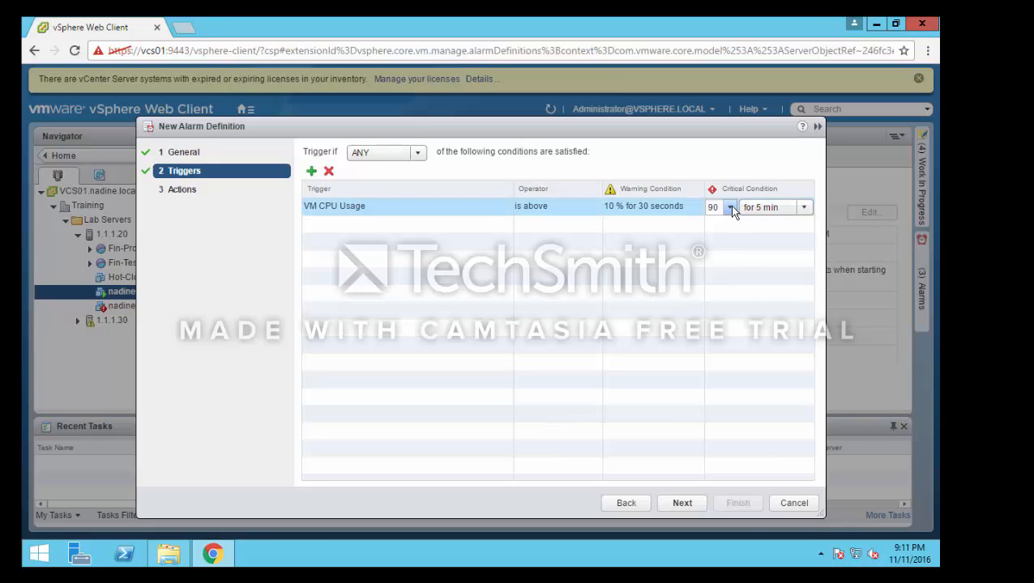
left_click(730, 208)
left_click(719, 225)
left_click(735, 236)
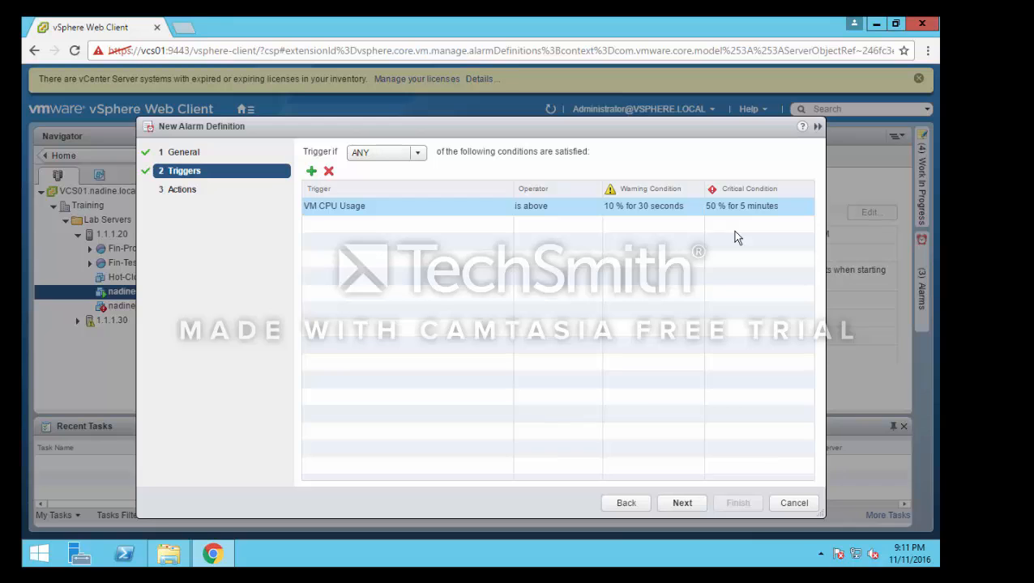
left_click(683, 503)
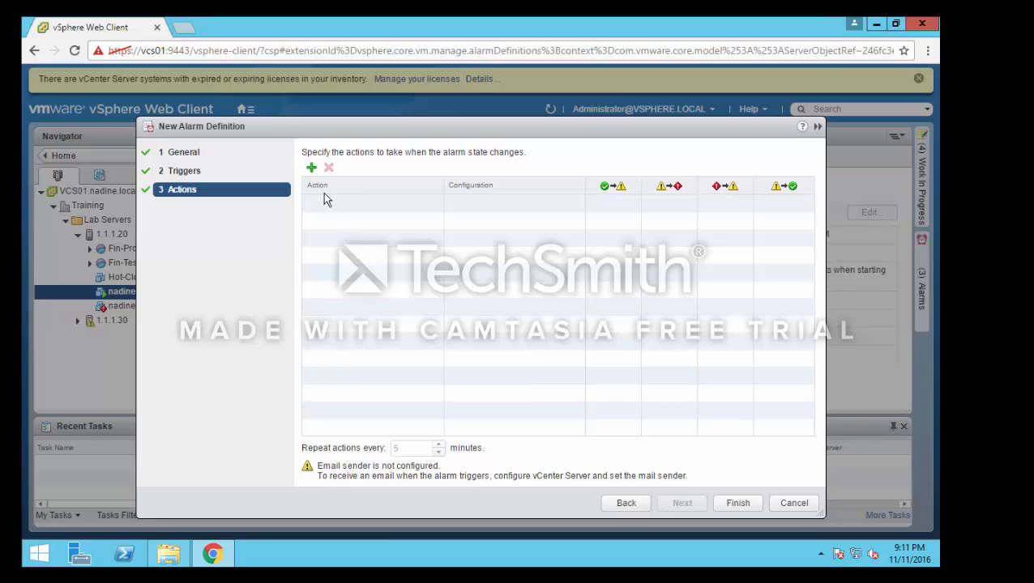
Add an alarm action and set it to Suspend VM.
left_click(312, 169)
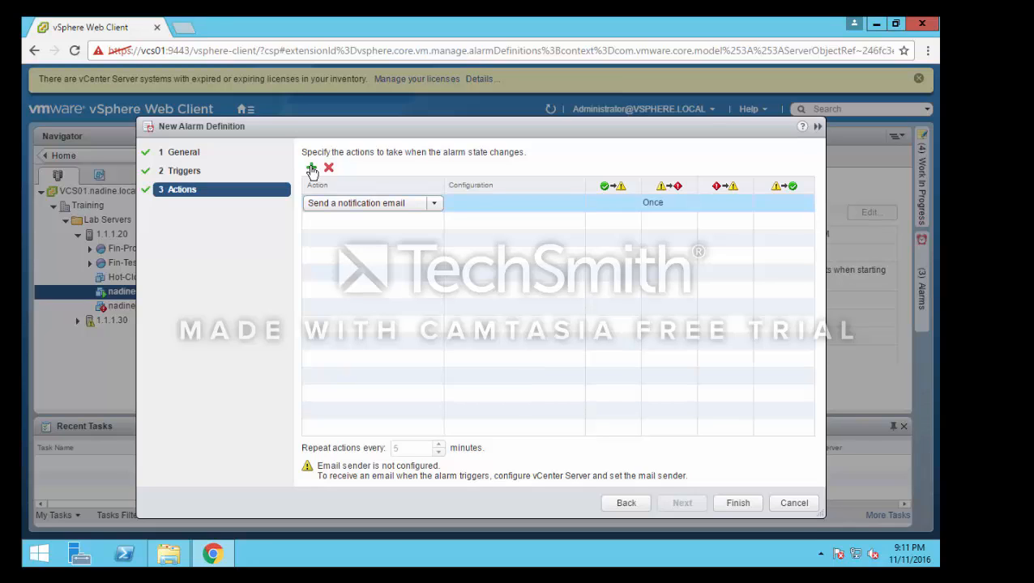
left_click(435, 205)
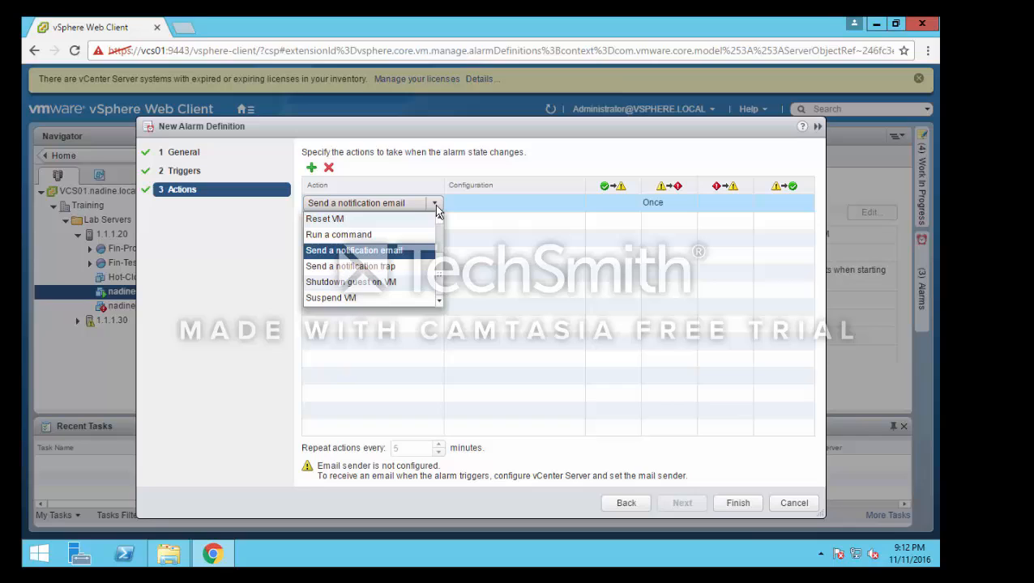
left_click(352, 298)
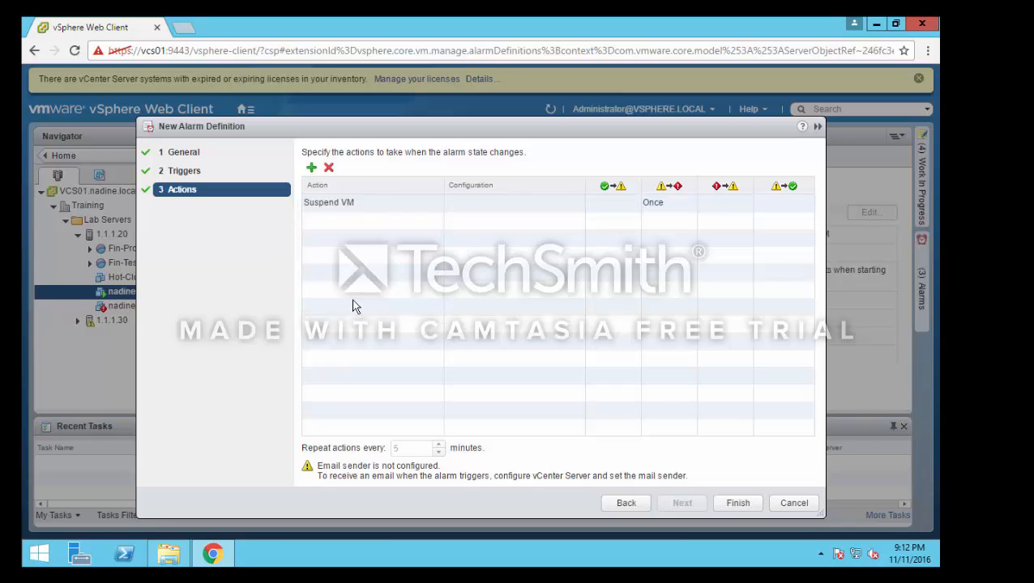
Run Suspend VM once on the normal-to-warning change, clear its warning-to-critical setting, and finish the alarm.
left_click(621, 189)
left_click(625, 204)
left_click(631, 205)
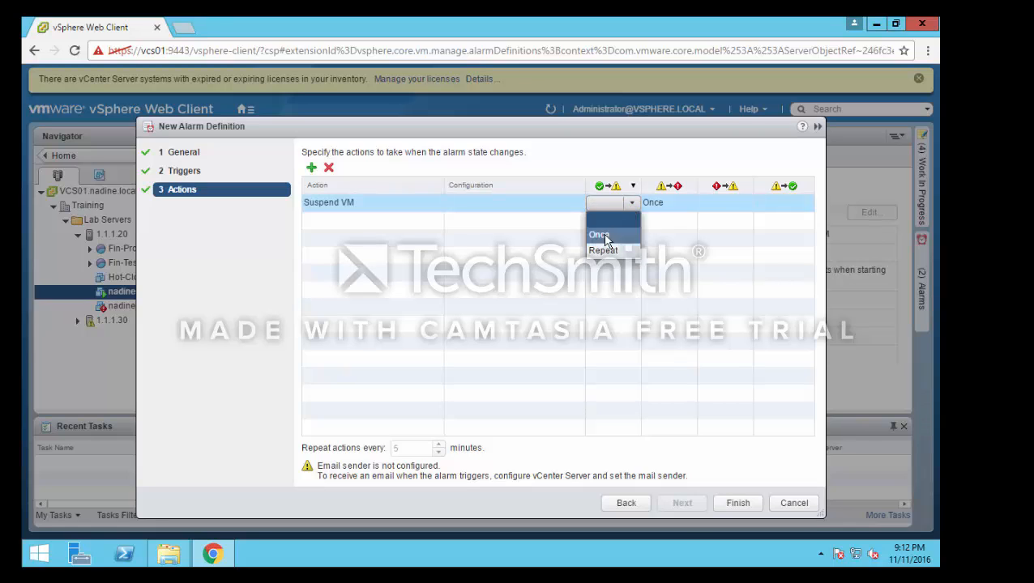
left_click(607, 234)
left_click(683, 206)
left_click(687, 203)
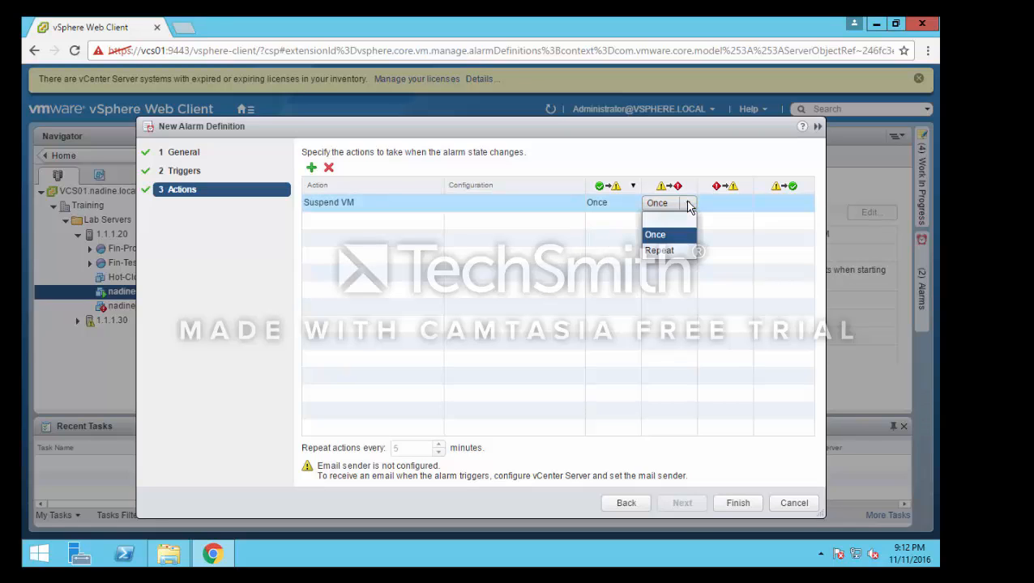
left_click(677, 220)
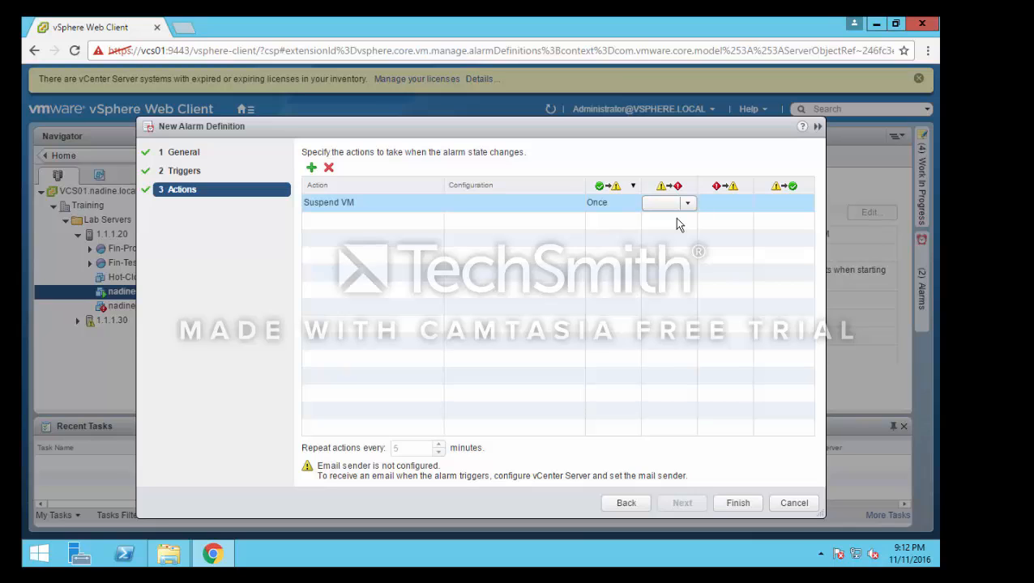
left_click(736, 504)
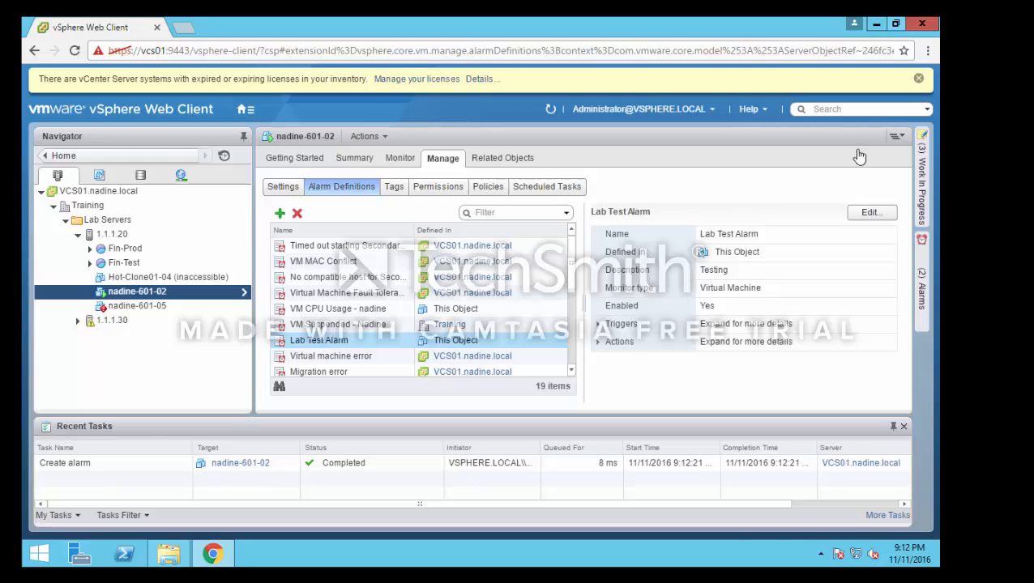
Start a second alarm named "VM - Suspended Lab Test" with description "Test", monitoring for a specific event, and continue to its triggers.
left_click(92, 207)
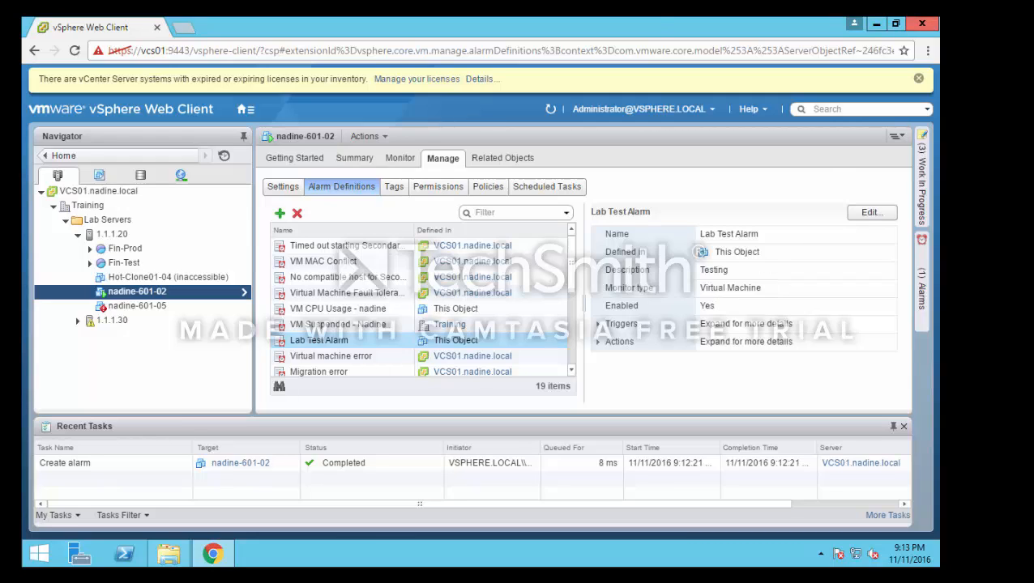
left_click(279, 215)
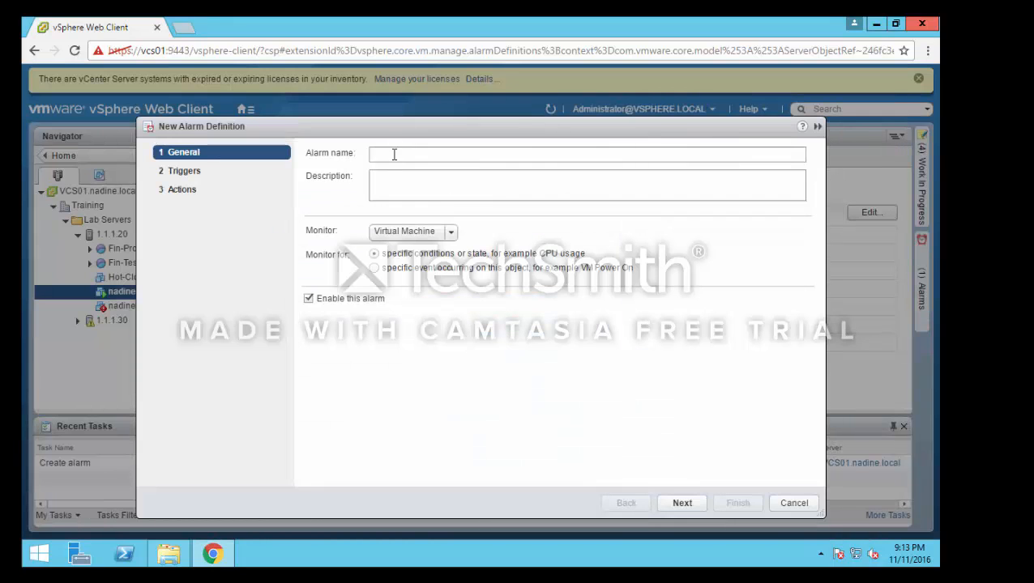
left_click(394, 154)
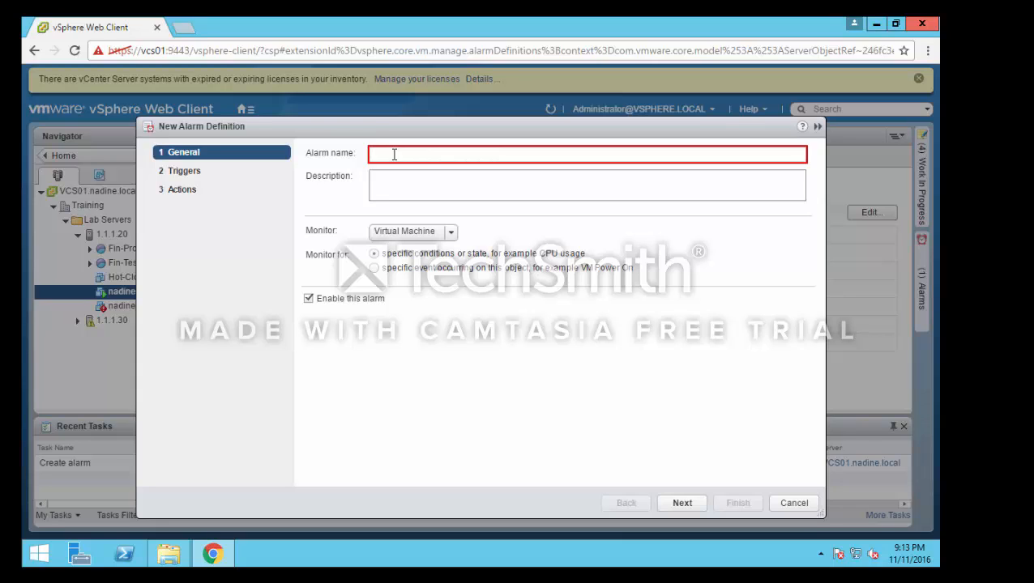
type("VM - Suspended Lab Test")
key("Tab")
type("Test")
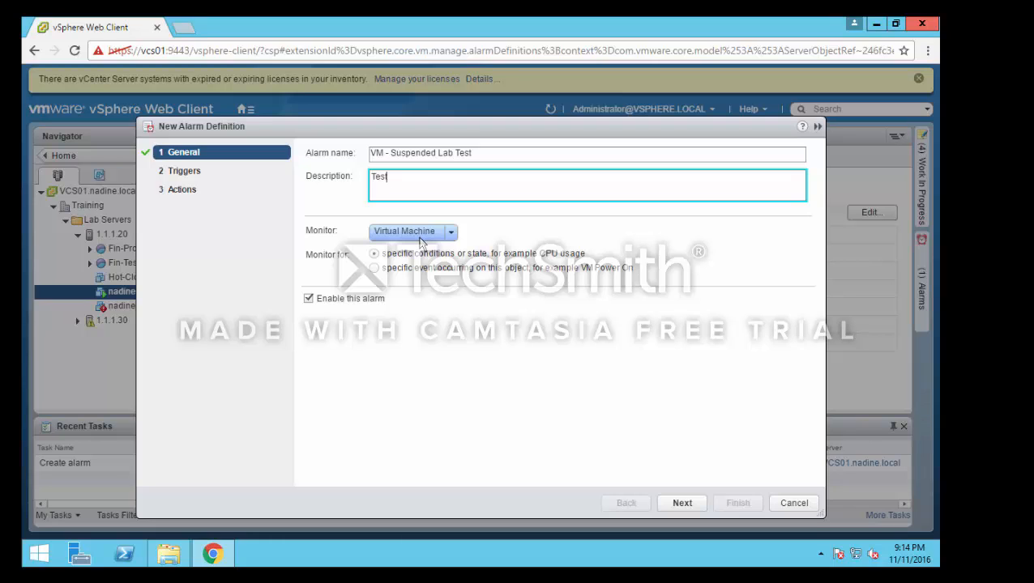
left_click(373, 268)
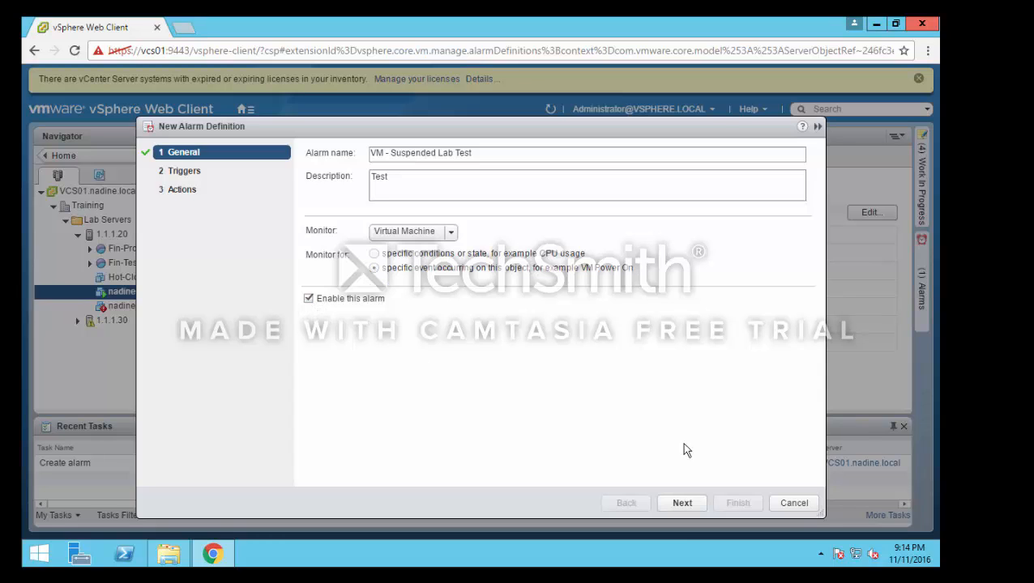
left_click(683, 503)
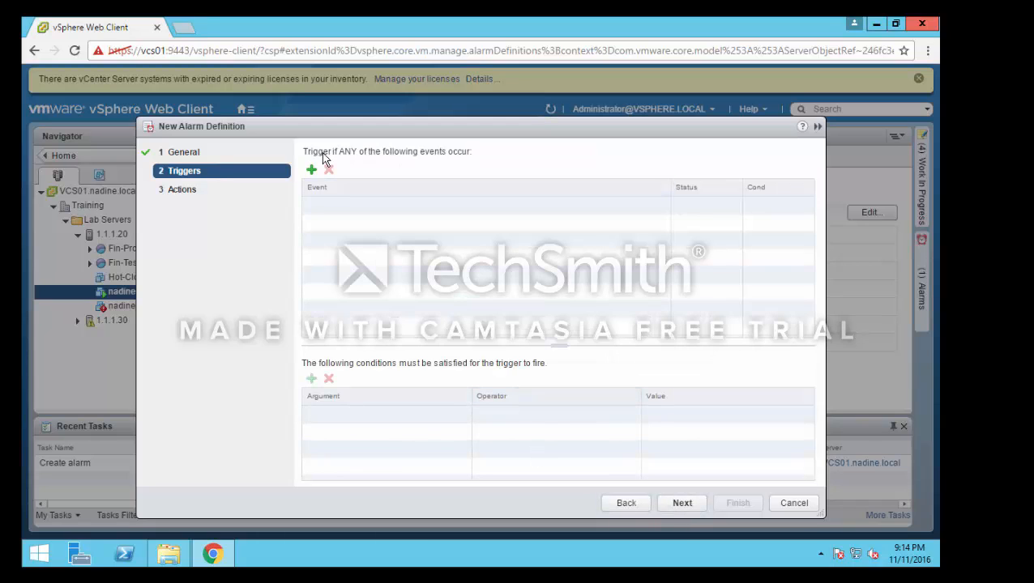
Add an event trigger to the alarm and set its event to VM suspended.
left_click(311, 170)
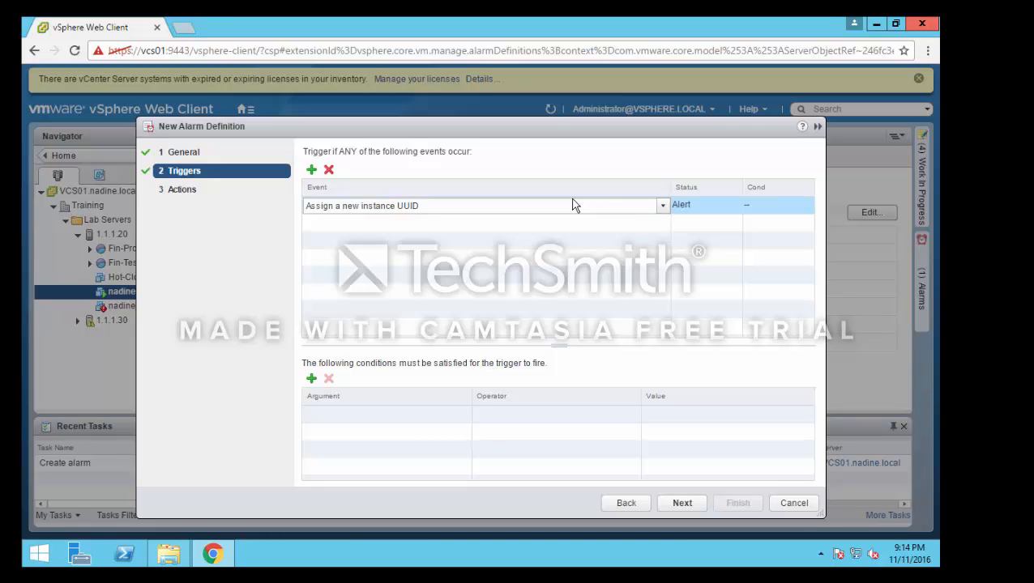
left_click(662, 206)
left_click_drag(666, 234, 673, 288)
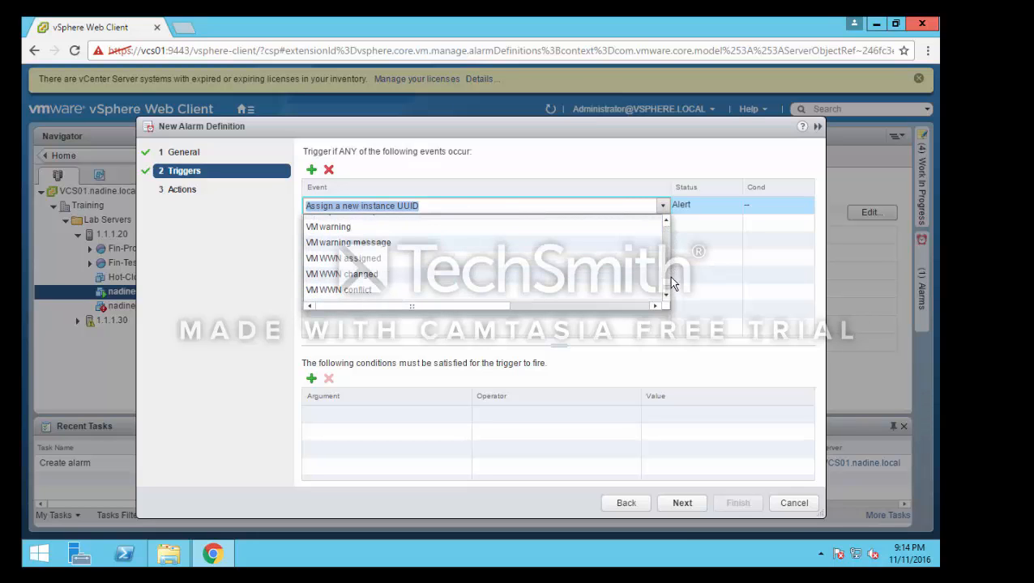
scroll(668, 277, "up", 3)
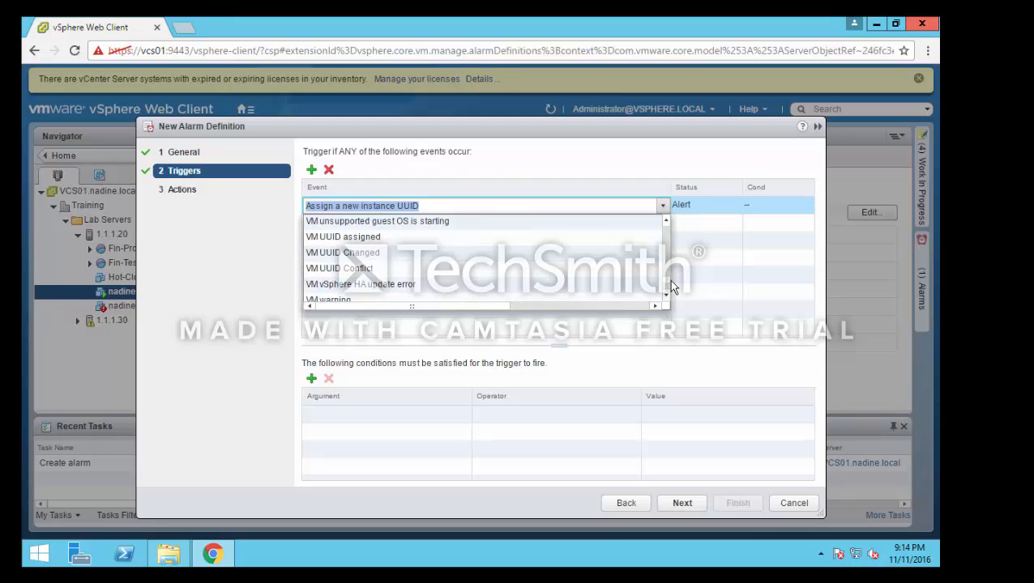
scroll(668, 280, "up", 3)
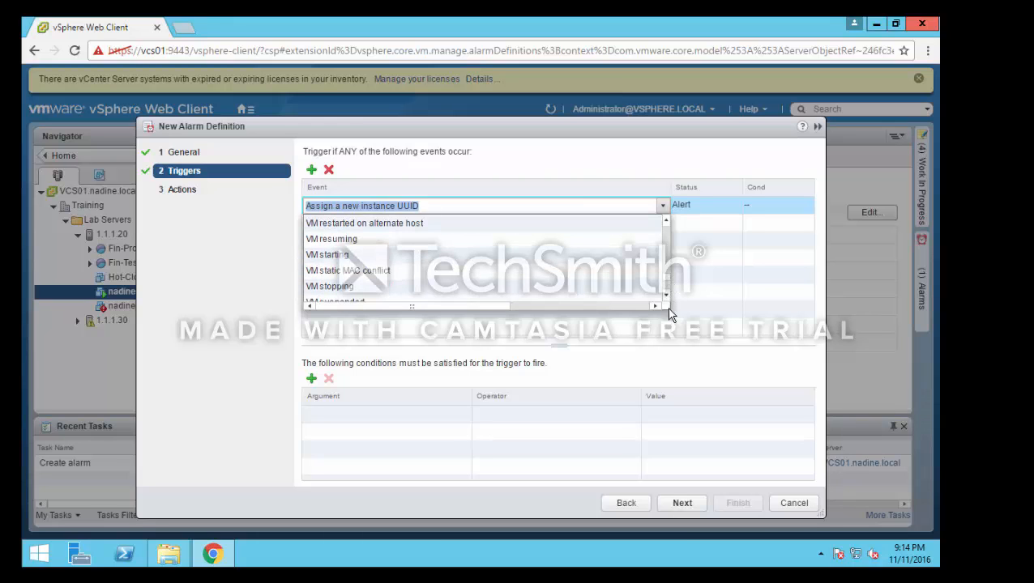
scroll(667, 299, "down", 3)
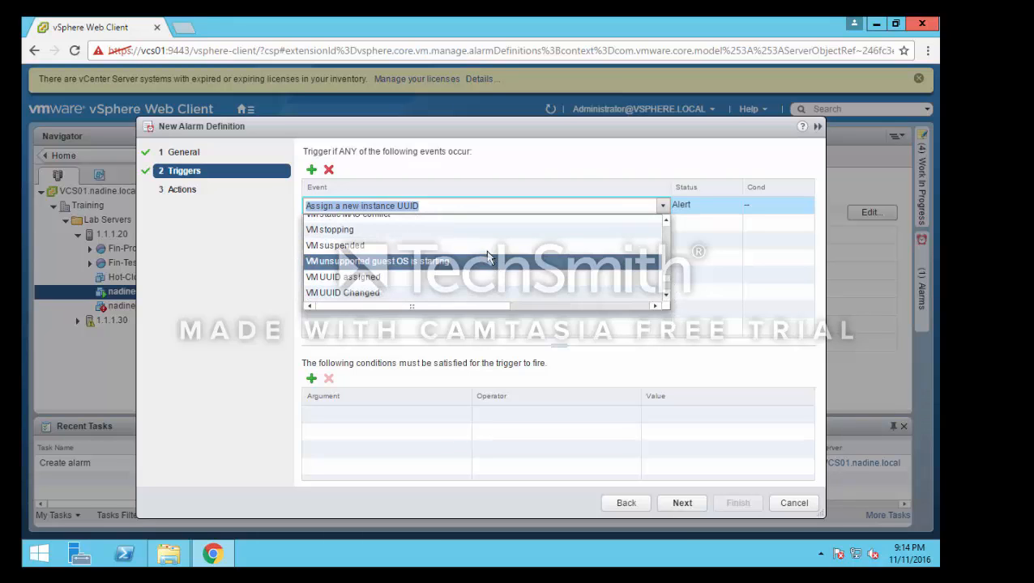
left_click(486, 246)
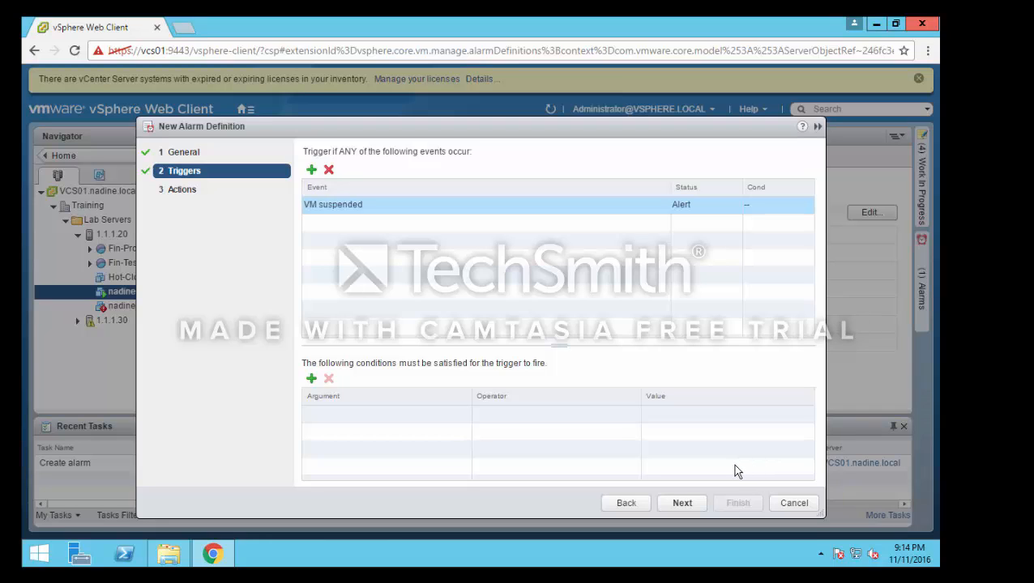
Add a condition to the VM suspended trigger with VM name as its argument.
left_click(311, 378)
left_click(467, 415)
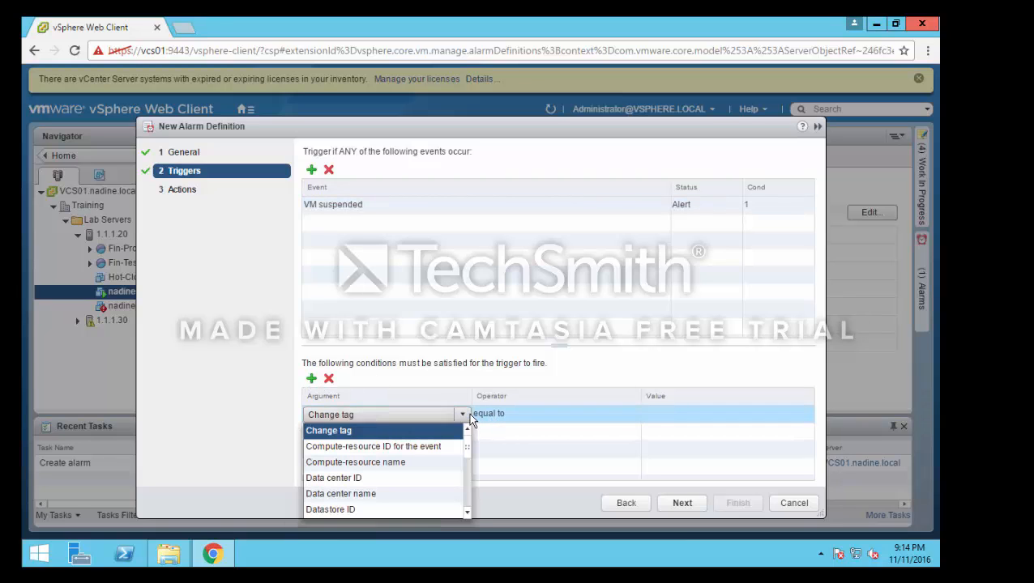
left_click(468, 412)
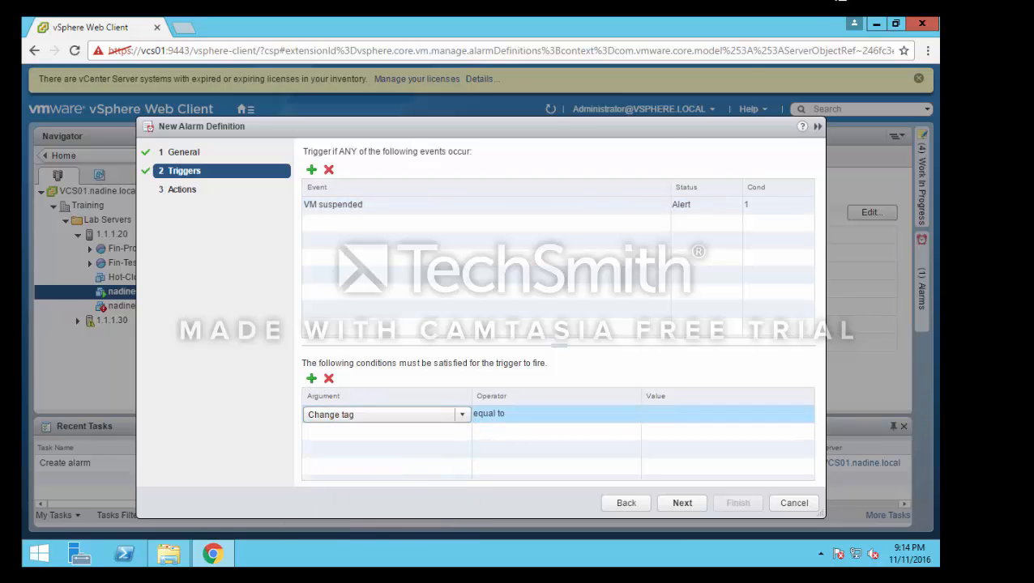
left_click(463, 418)
left_click(463, 415)
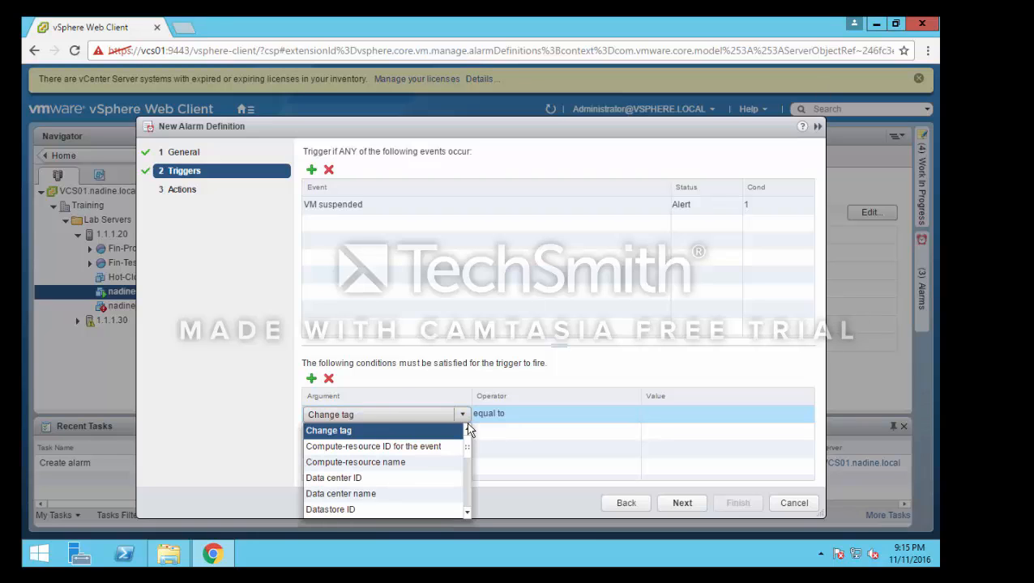
left_click_drag(467, 440, 471, 495)
left_click(415, 496)
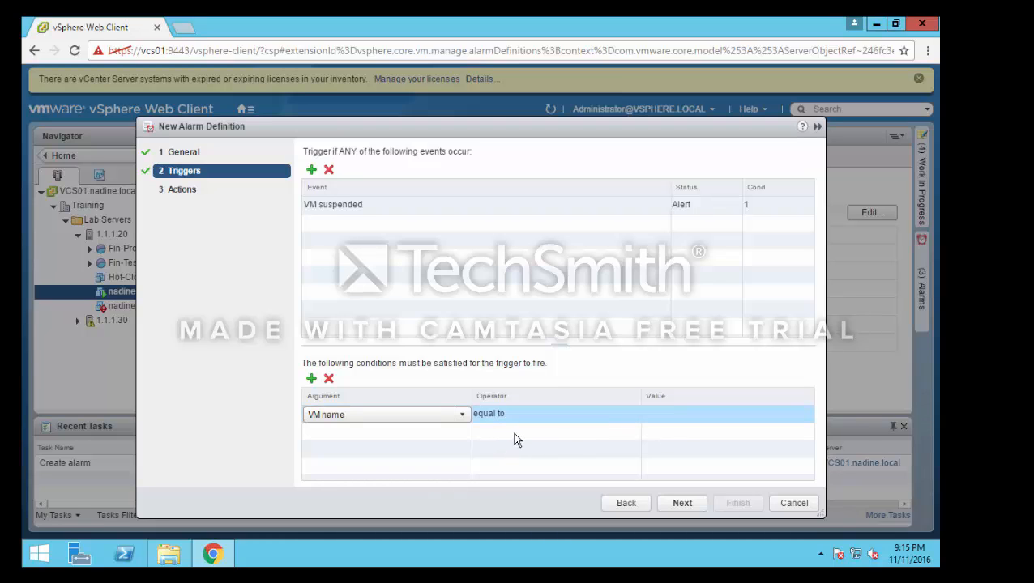
Set the condition's value to nadine-601-02 and finish the alarm without any actions.
left_click(714, 415)
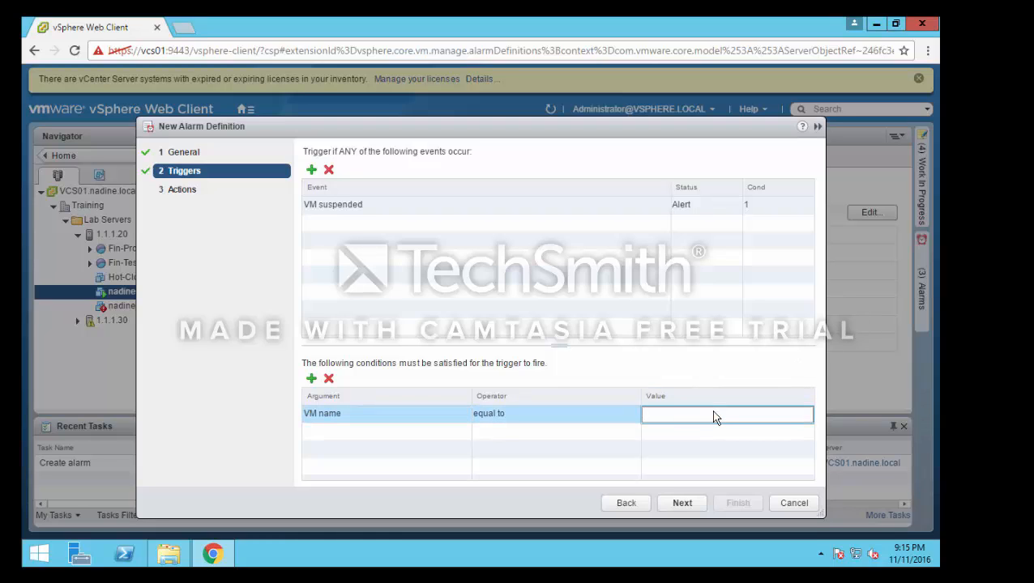
type("nadine-601-02")
left_click(682, 507)
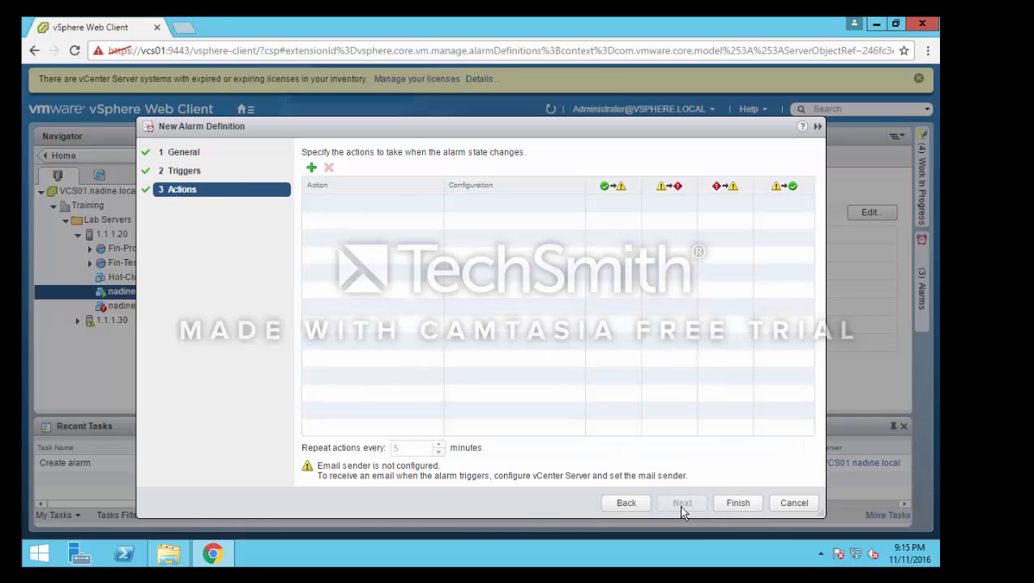
left_click(737, 504)
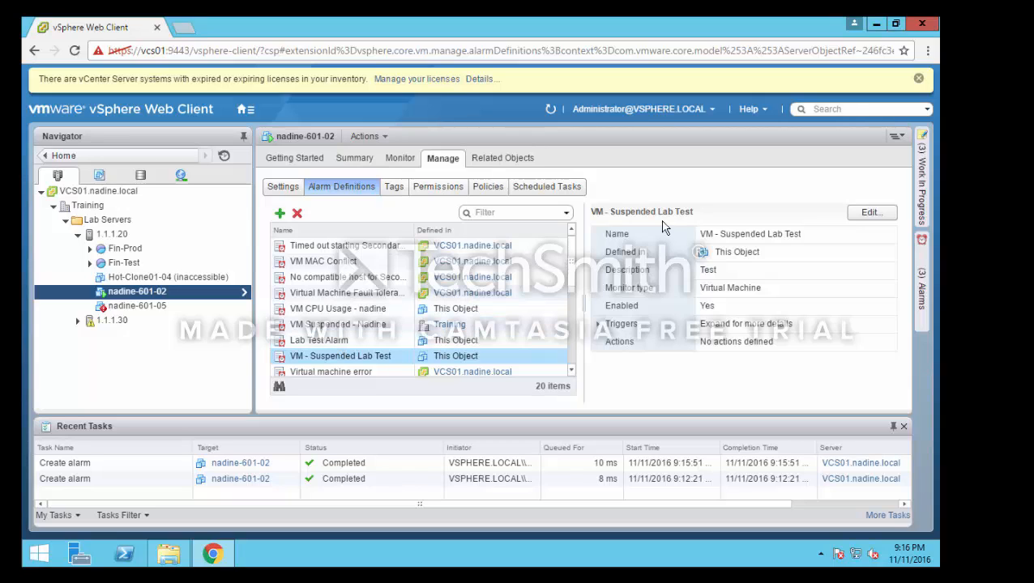
Display the triggered alarms of nadine-601-02 and open the virtual machine's console.
left_click(400, 161)
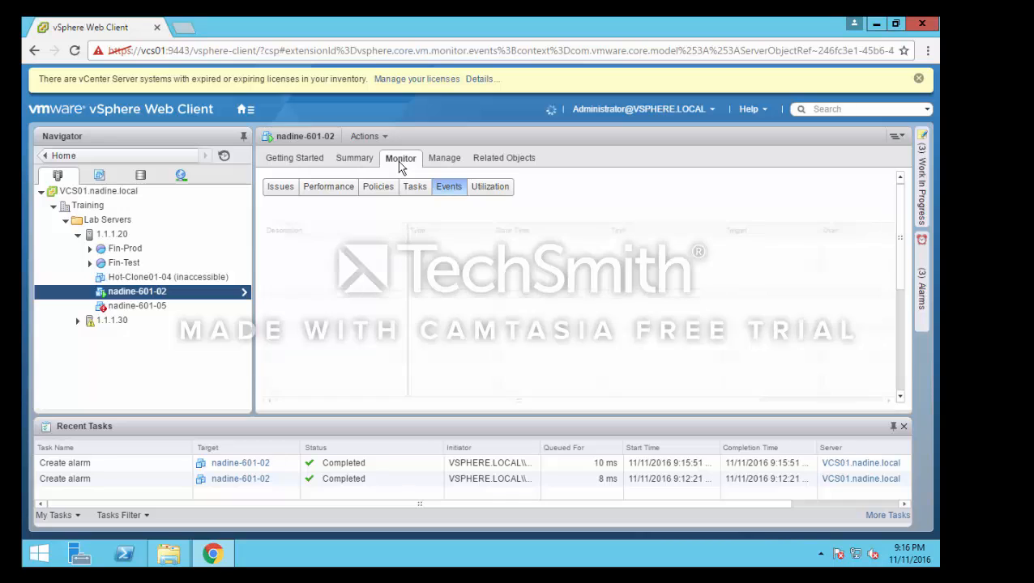
left_click(274, 195)
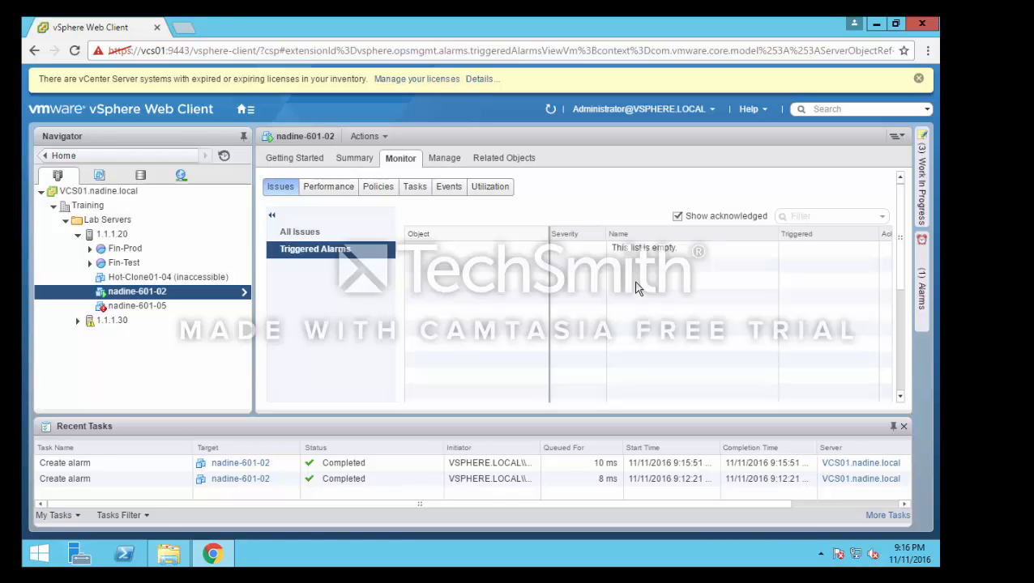
right_click(159, 296)
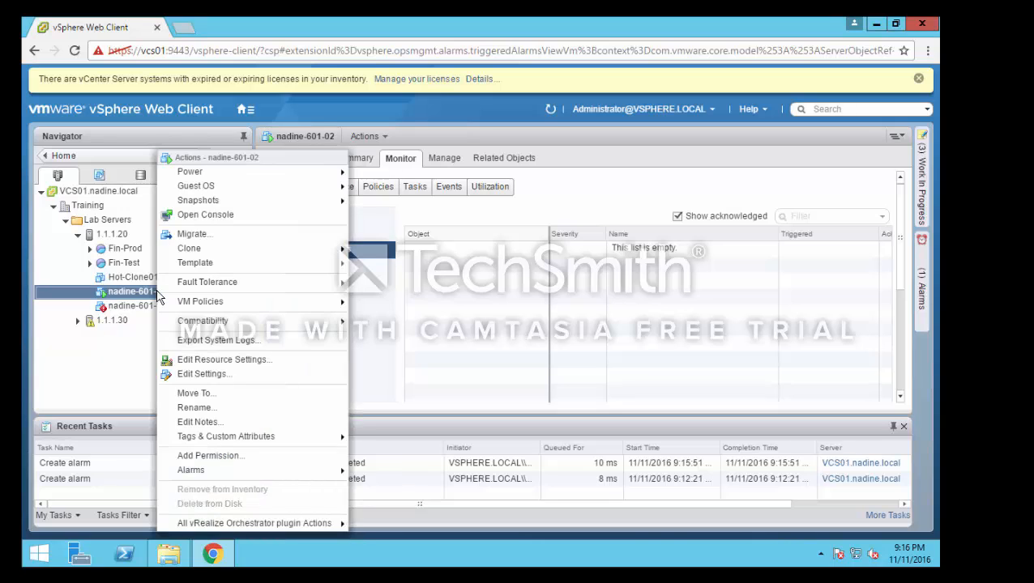
left_click(216, 213)
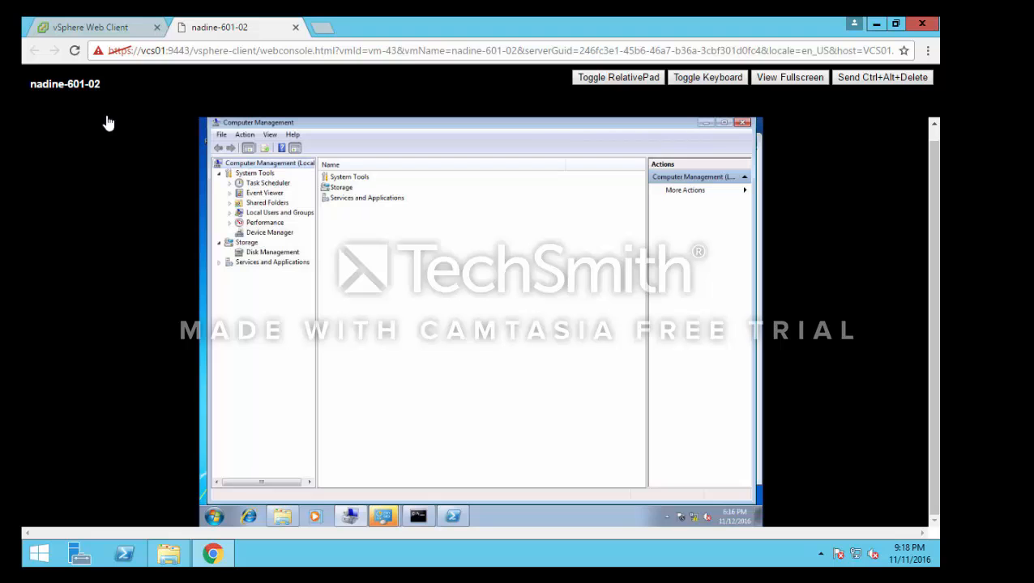
Return to the vSphere Web Client and reset the VM CPU Usage and Lab Test Alarm warnings to green.
left_click(107, 29)
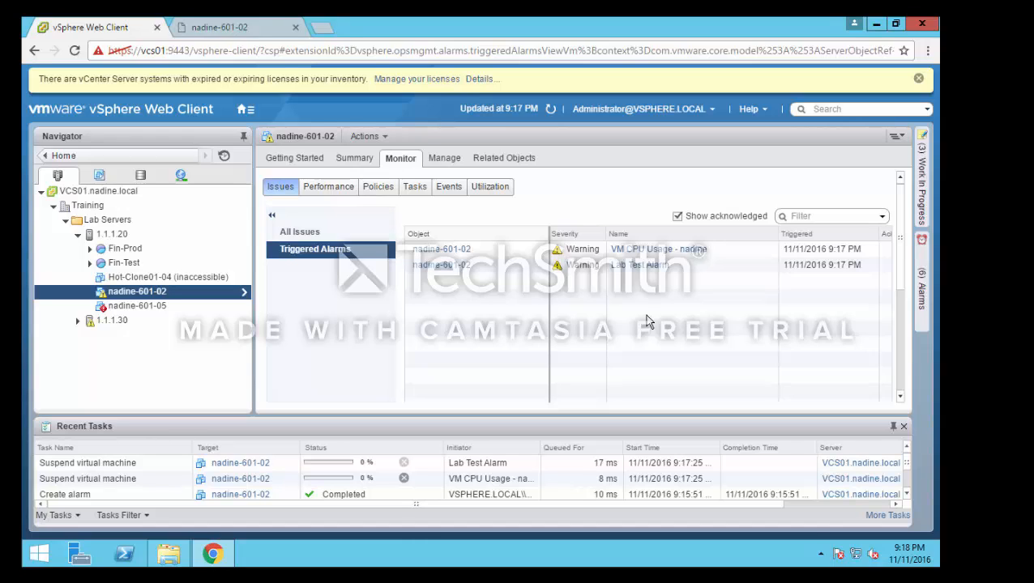
right_click(458, 252)
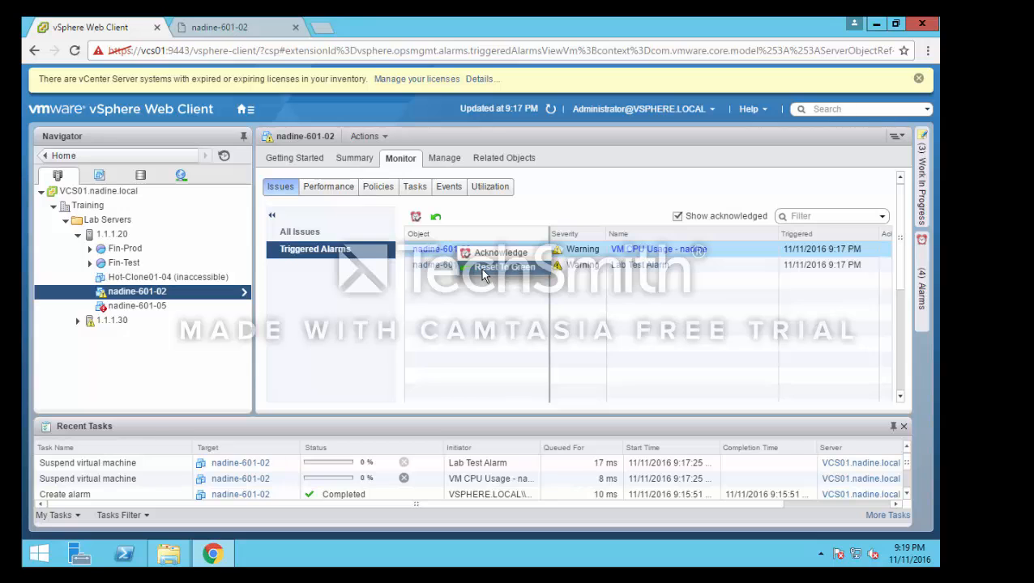
left_click(485, 267)
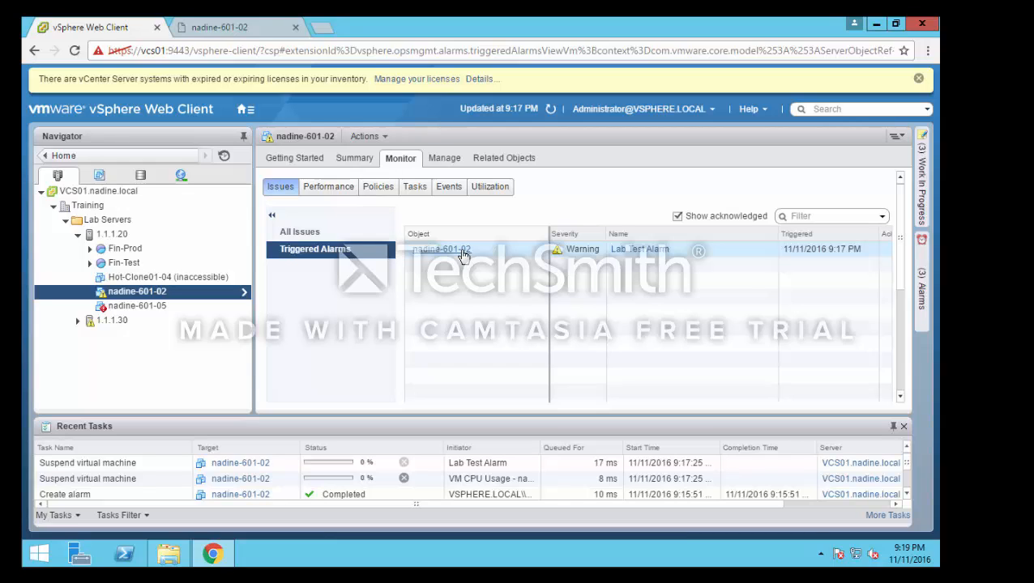
right_click(463, 256)
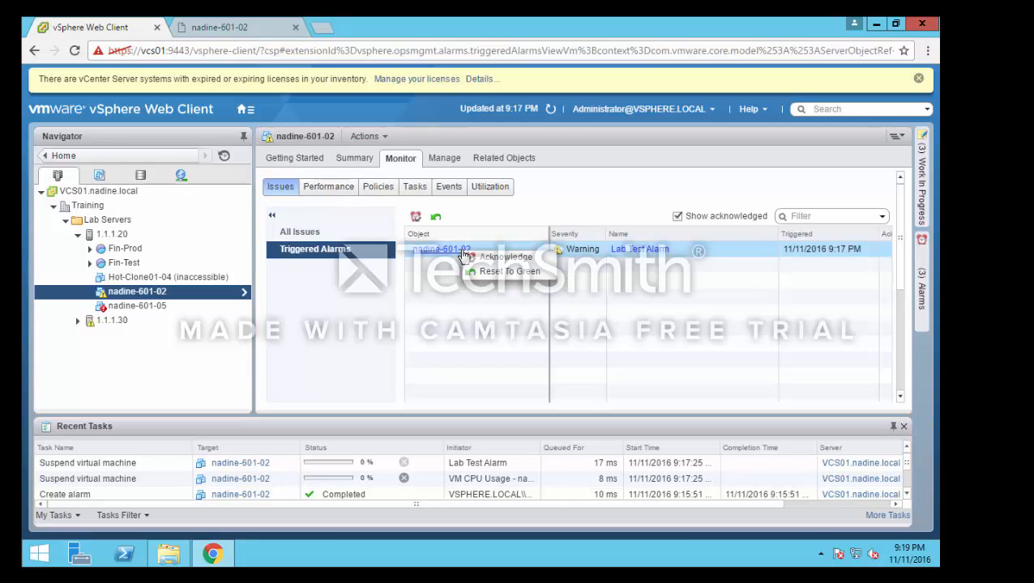
left_click(485, 272)
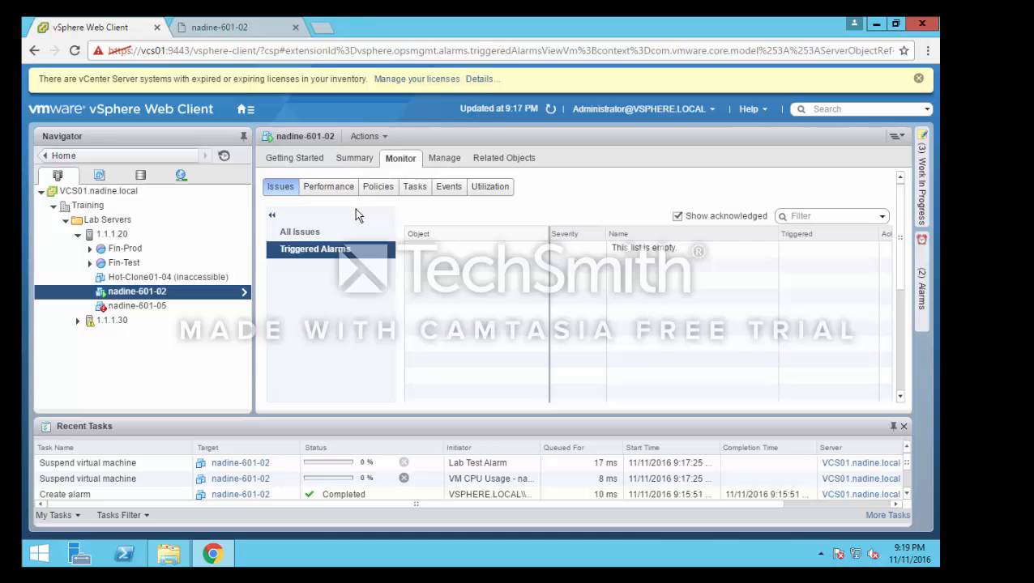
Review the virtual machine's events with a wider Description column, and return to its triggered alarms.
left_click(450, 188)
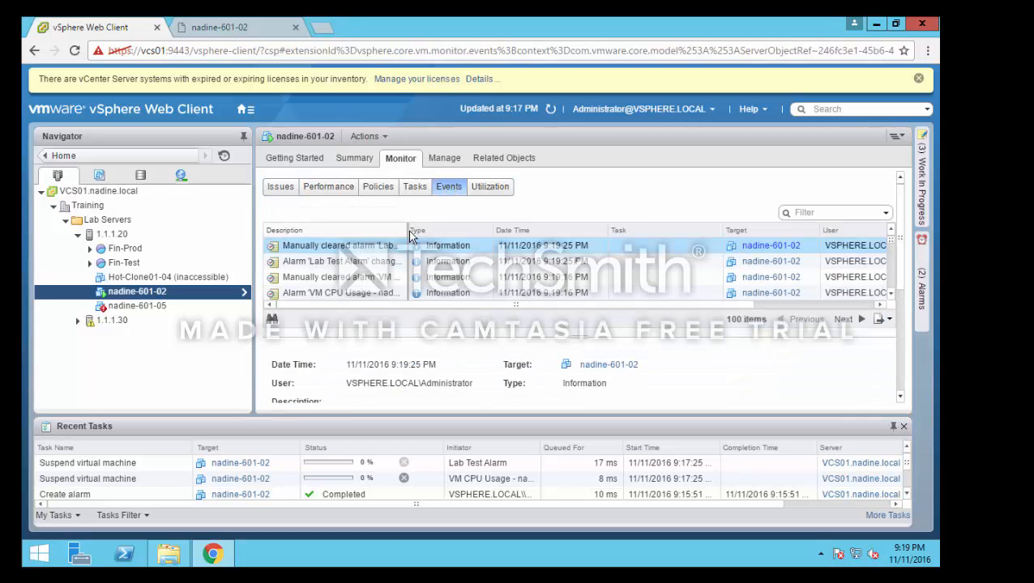
left_click_drag(408, 231, 489, 234)
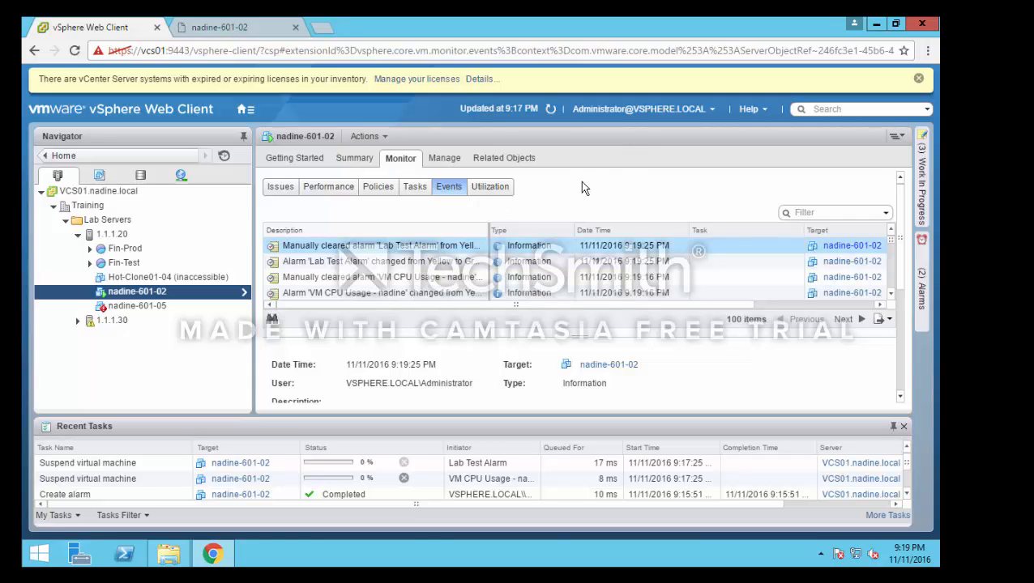
left_click(279, 187)
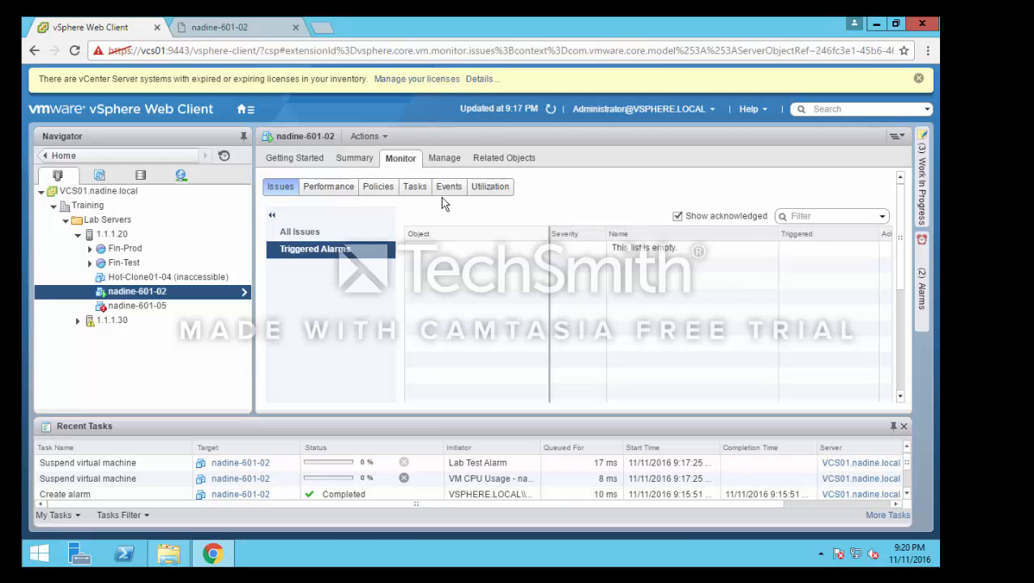
Disable the VM CPU Usage alarm in the virtual machine's alarm definitions and save the change.
left_click(444, 159)
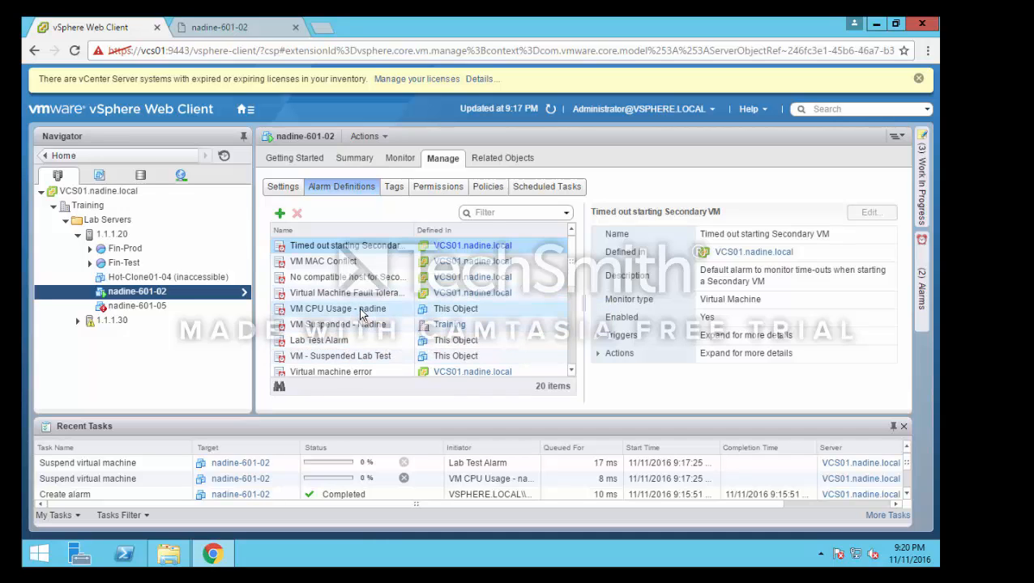
left_click(361, 312)
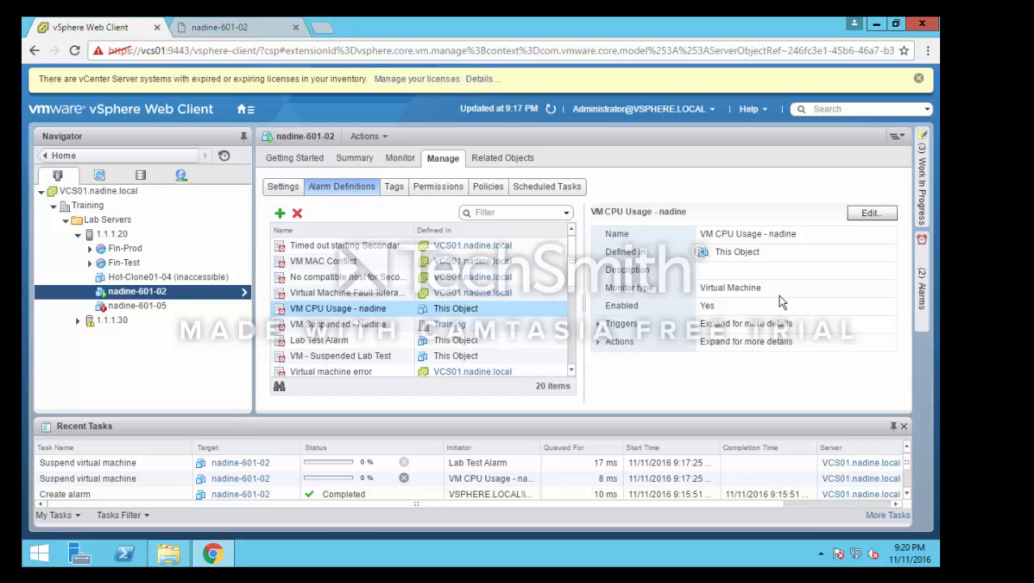
left_click(871, 217)
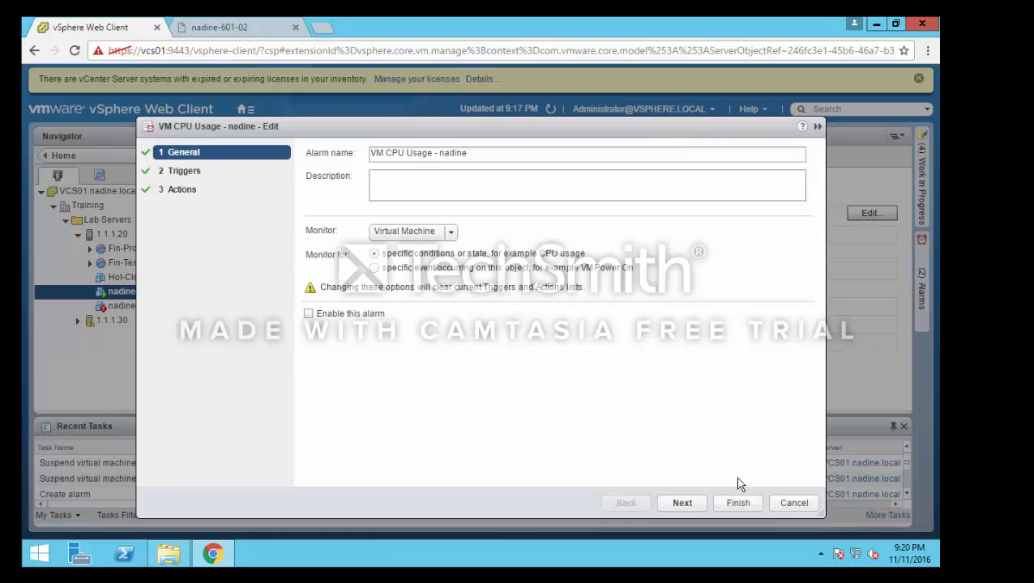
left_click(727, 506)
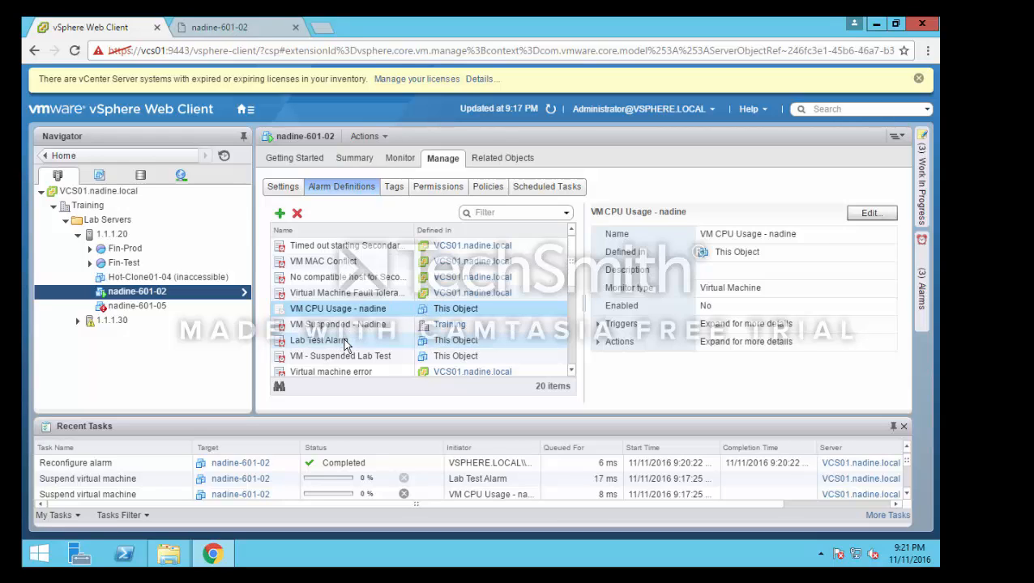
Disable the alarm definition "Lab Test Alarm" and save the change.
left_click(345, 341)
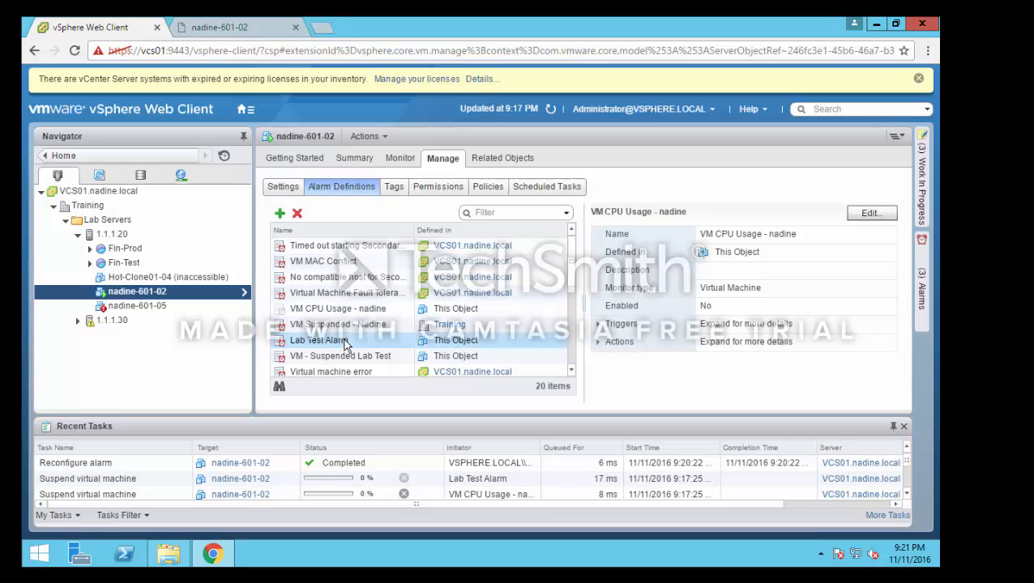
left_click(865, 214)
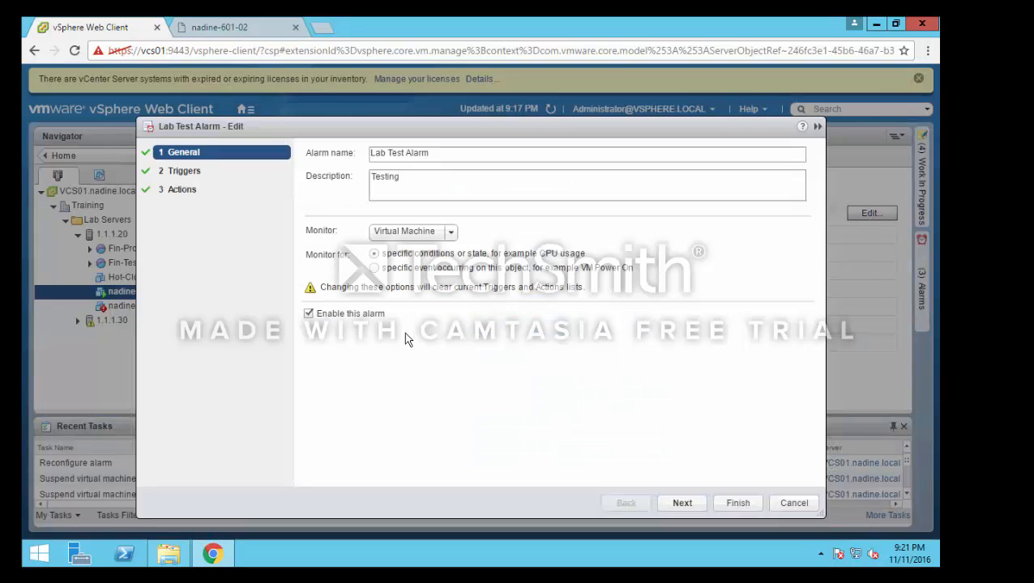
left_click(309, 315)
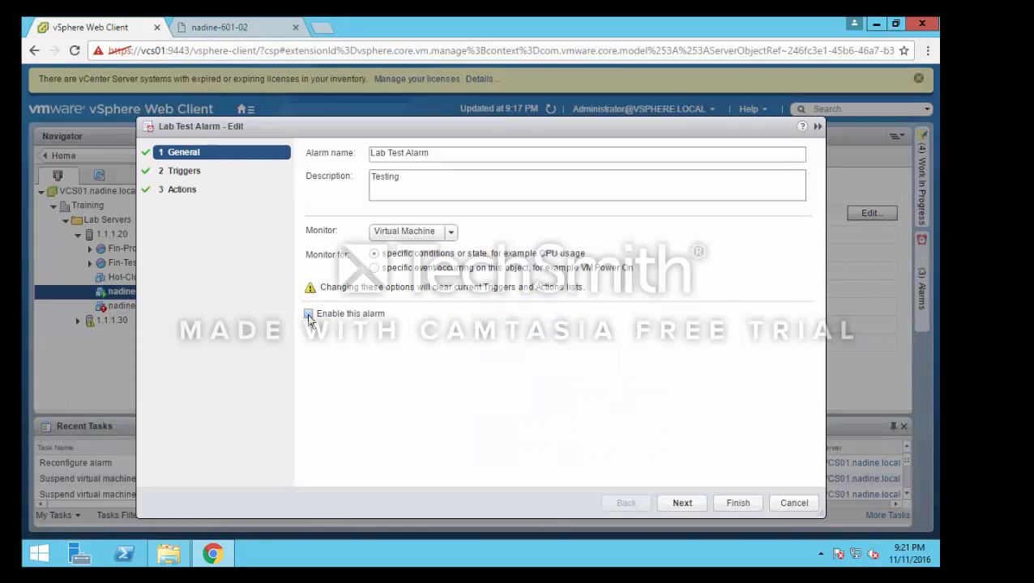
left_click(734, 504)
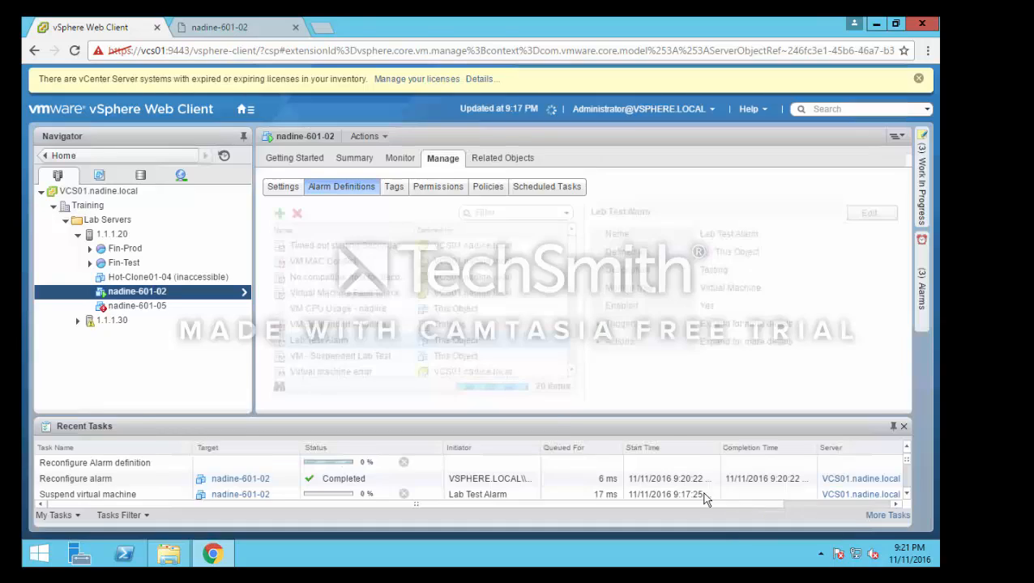
Disable the alarm definition "VM - Suspended Lab Test" and save the change.
left_click(363, 362)
left_click(869, 216)
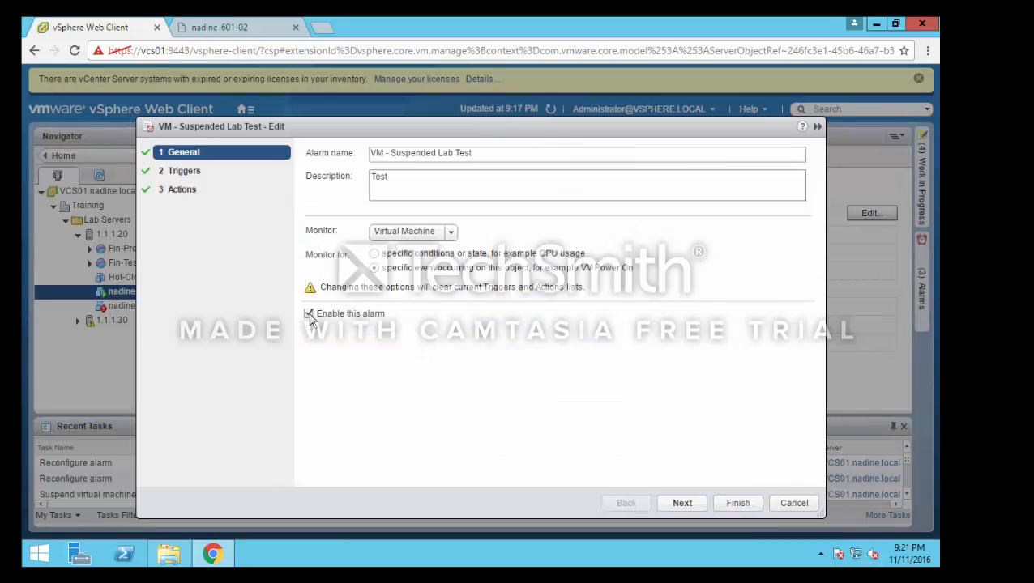
left_click(308, 313)
left_click(727, 503)
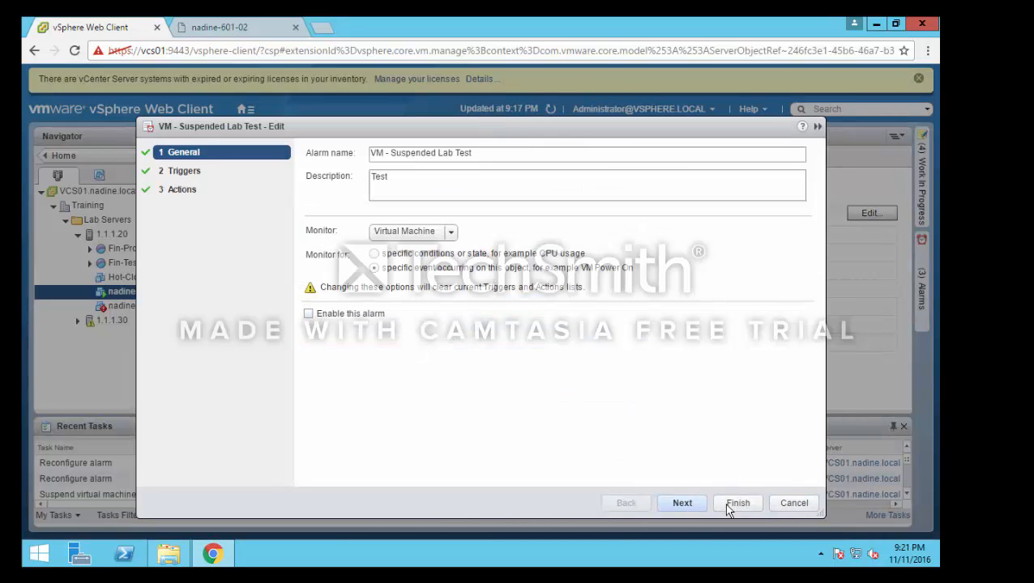